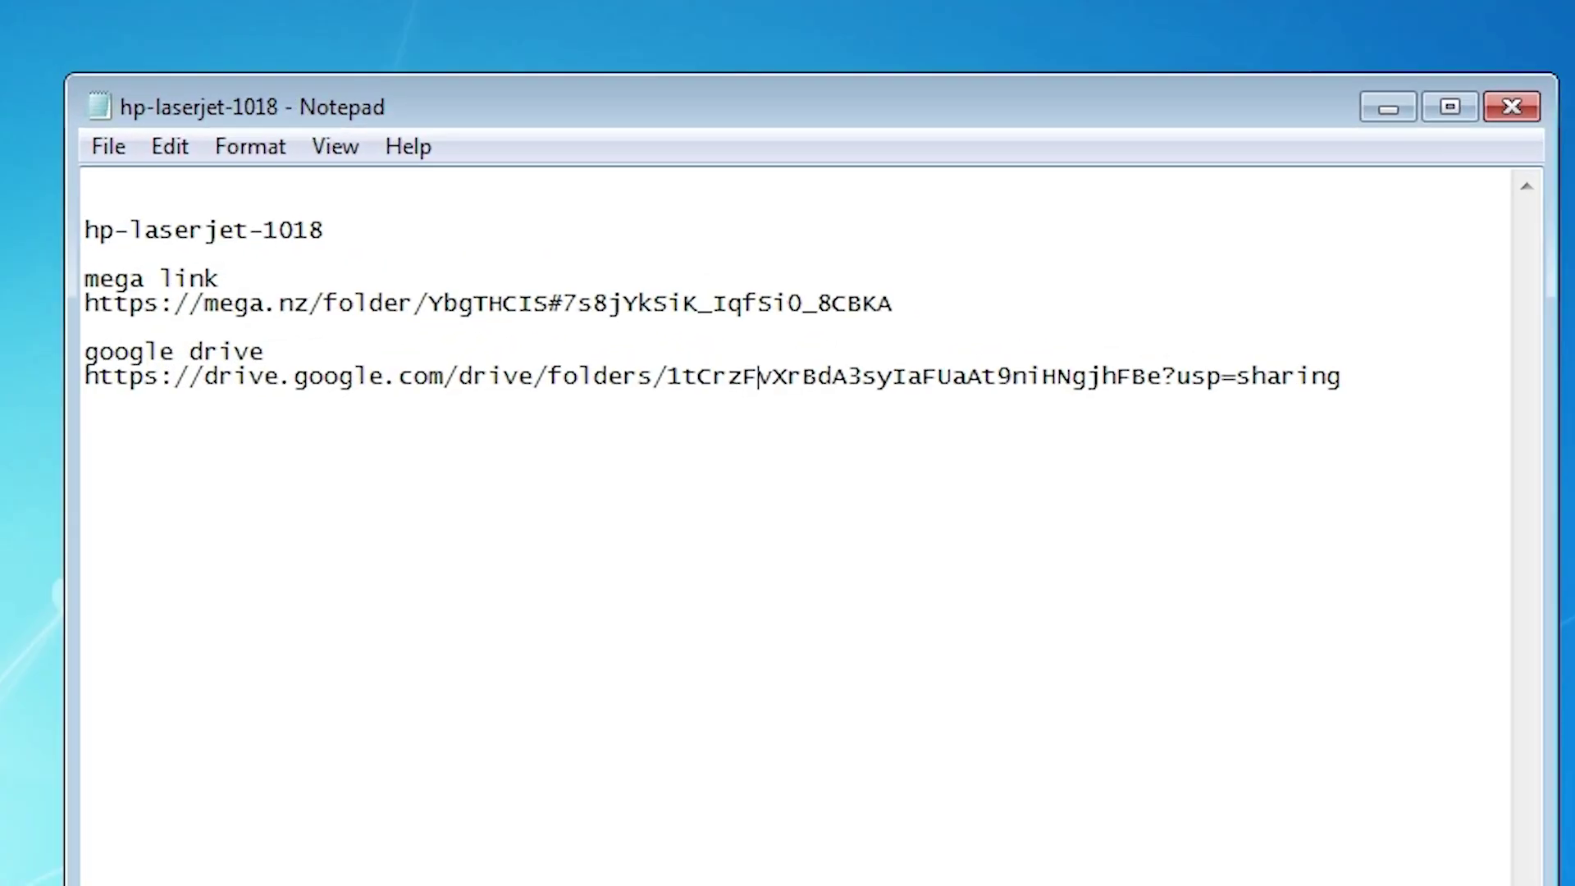
pyautogui.doubleClick(459, 280)
pyautogui.click(466, 276)
pyautogui.click(451, 315)
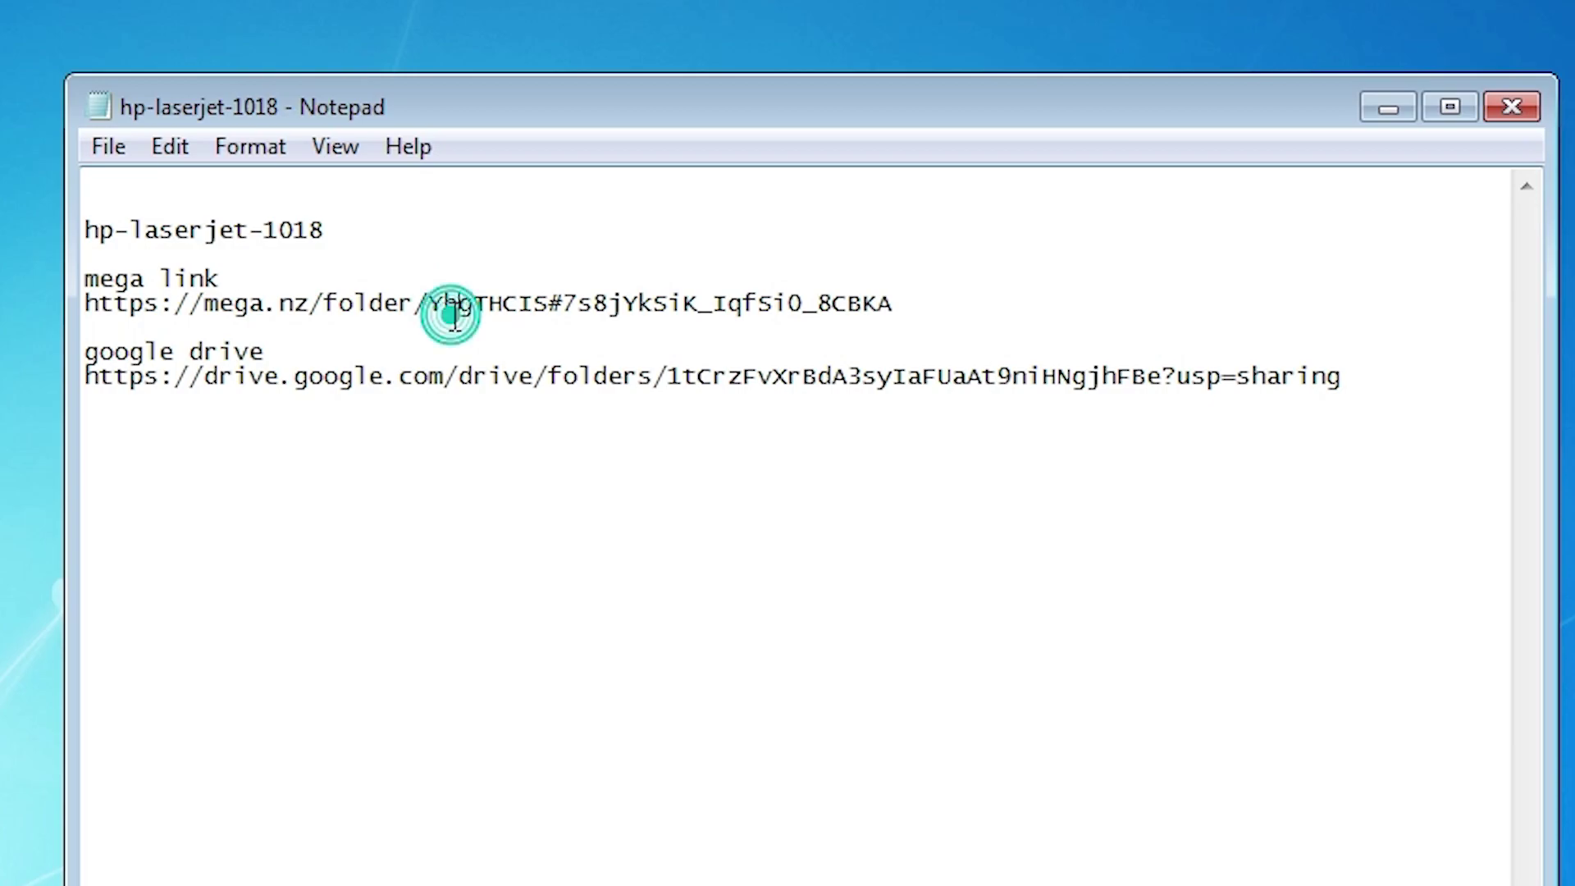
pyautogui.click(423, 393)
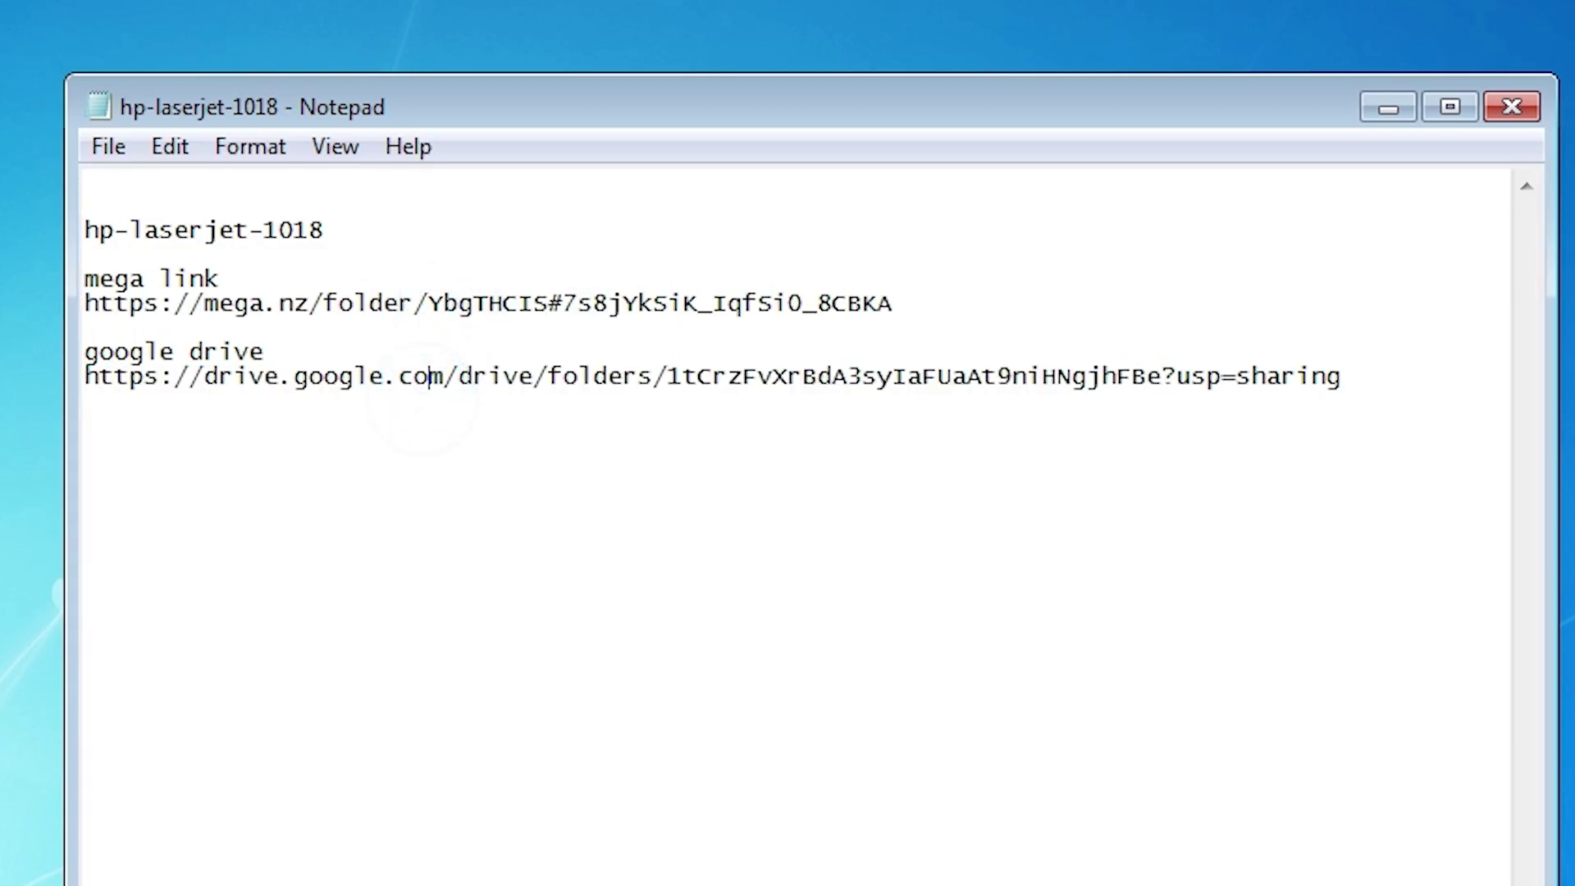
# Switch to the MEGA folder in Chrome and download the hp-laserjet-1018-basic-driver folder as a ZIP file
pyautogui.click(1395, 122)
pyautogui.click(225, 870)
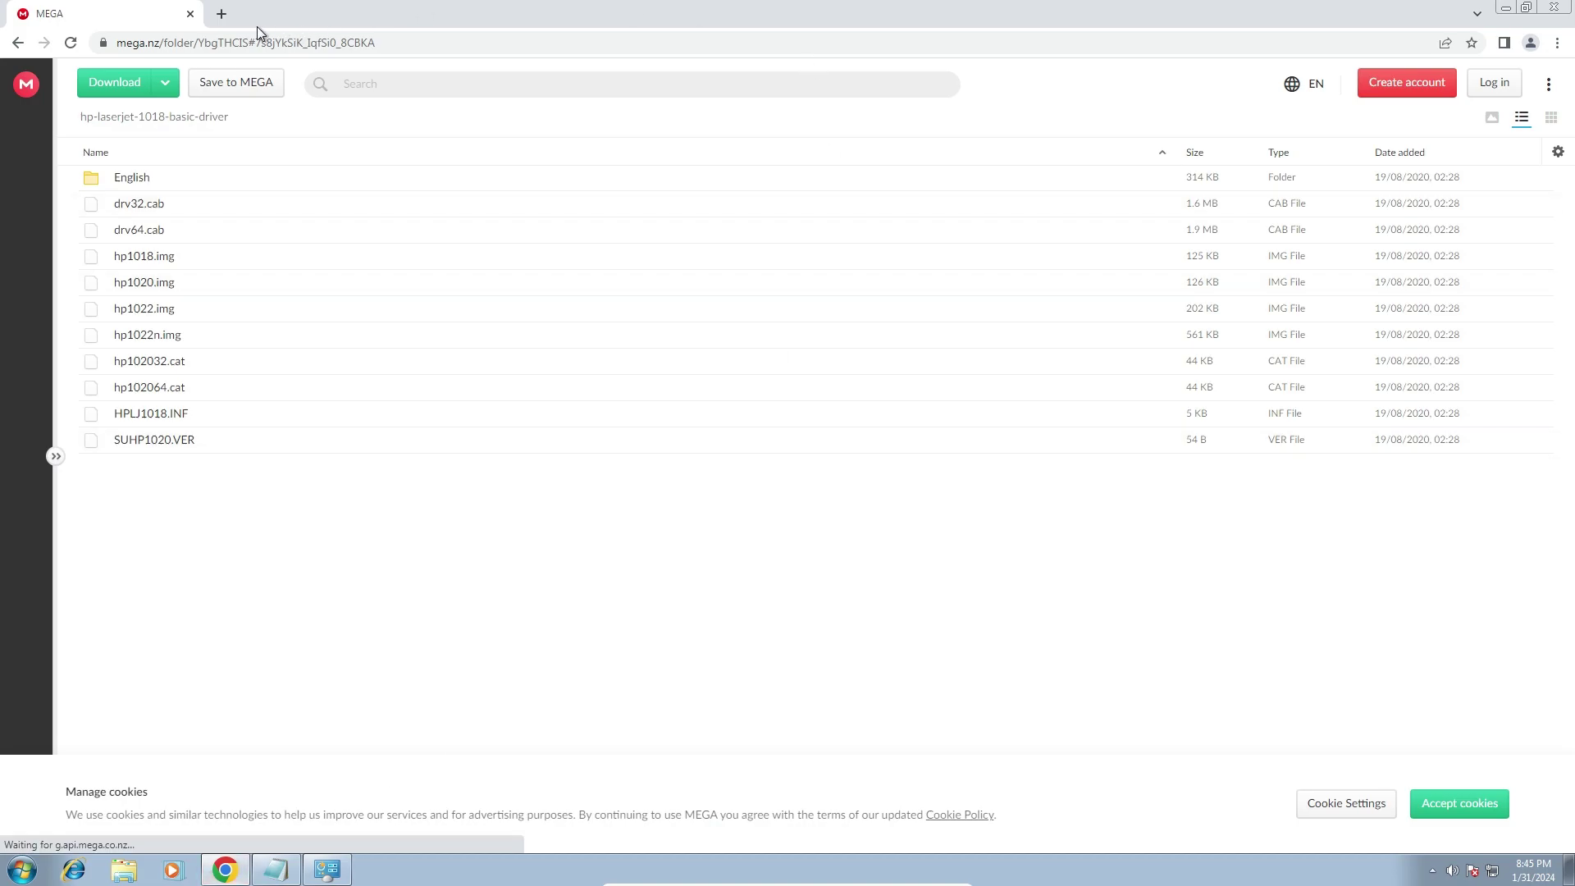
pyautogui.click(165, 82)
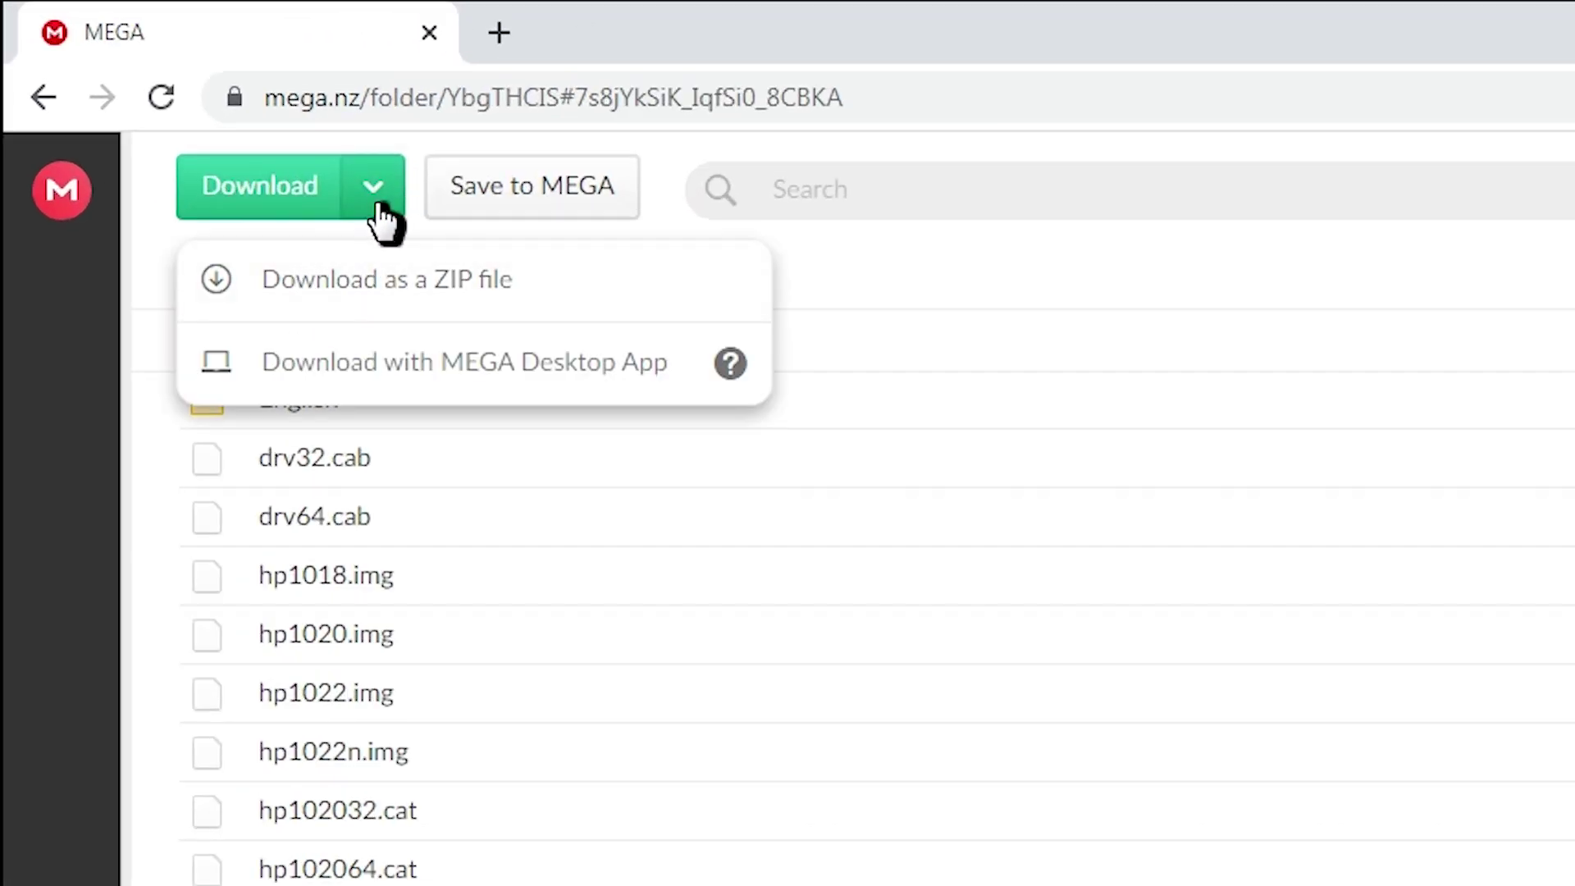
pyautogui.click(587, 283)
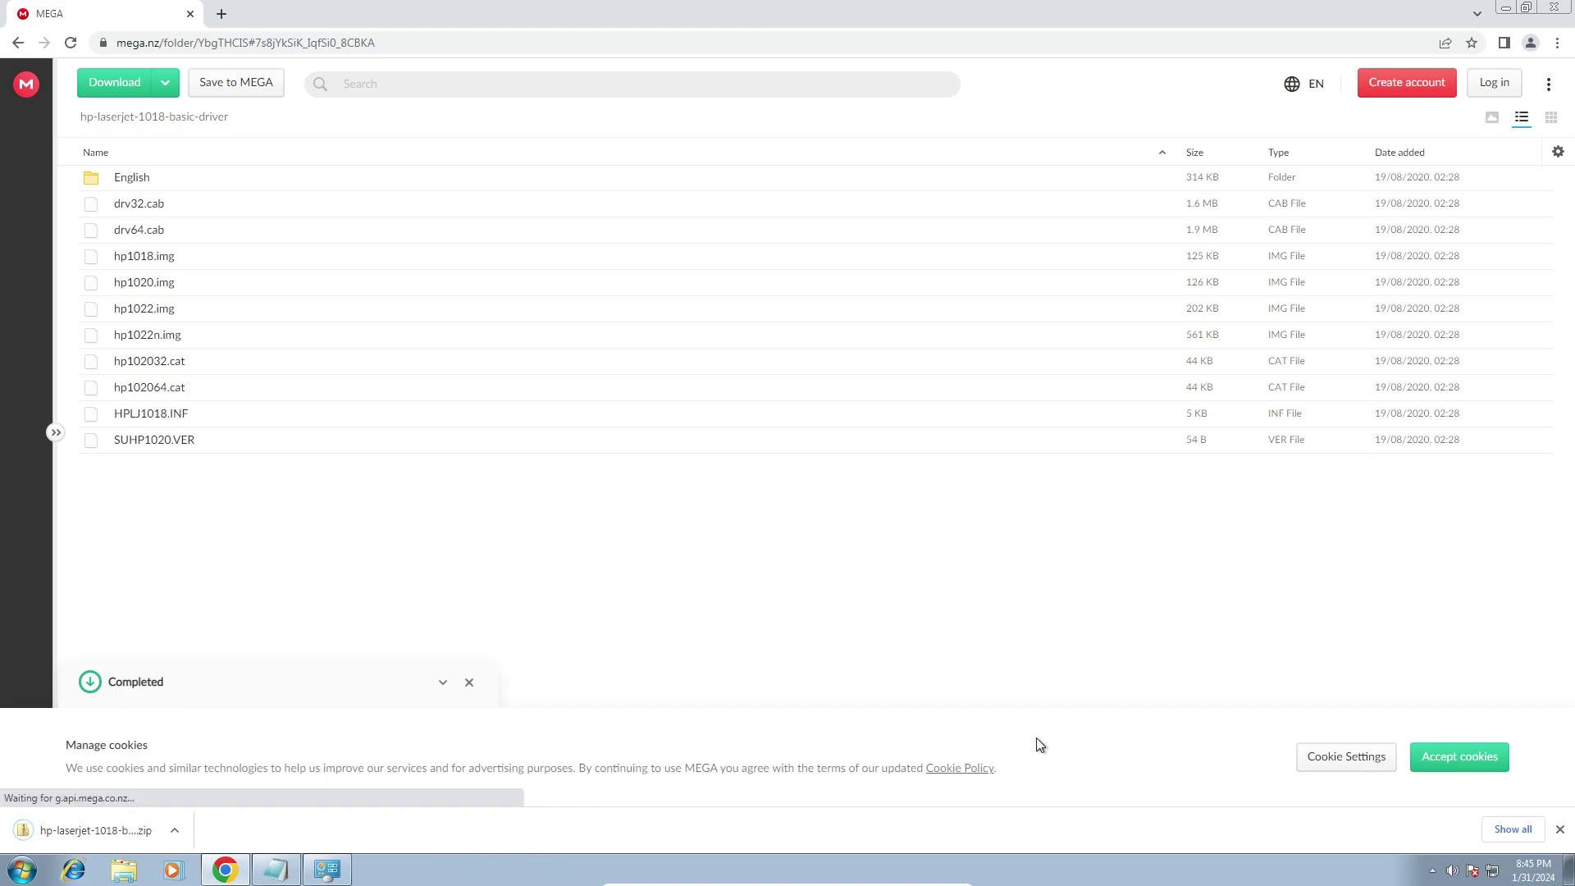
# Show the downloaded hp-laserjet-1018-basic-driver archive in its folder and move it onto the desktop beside the Control Panel shortcut
pyautogui.click(1532, 831)
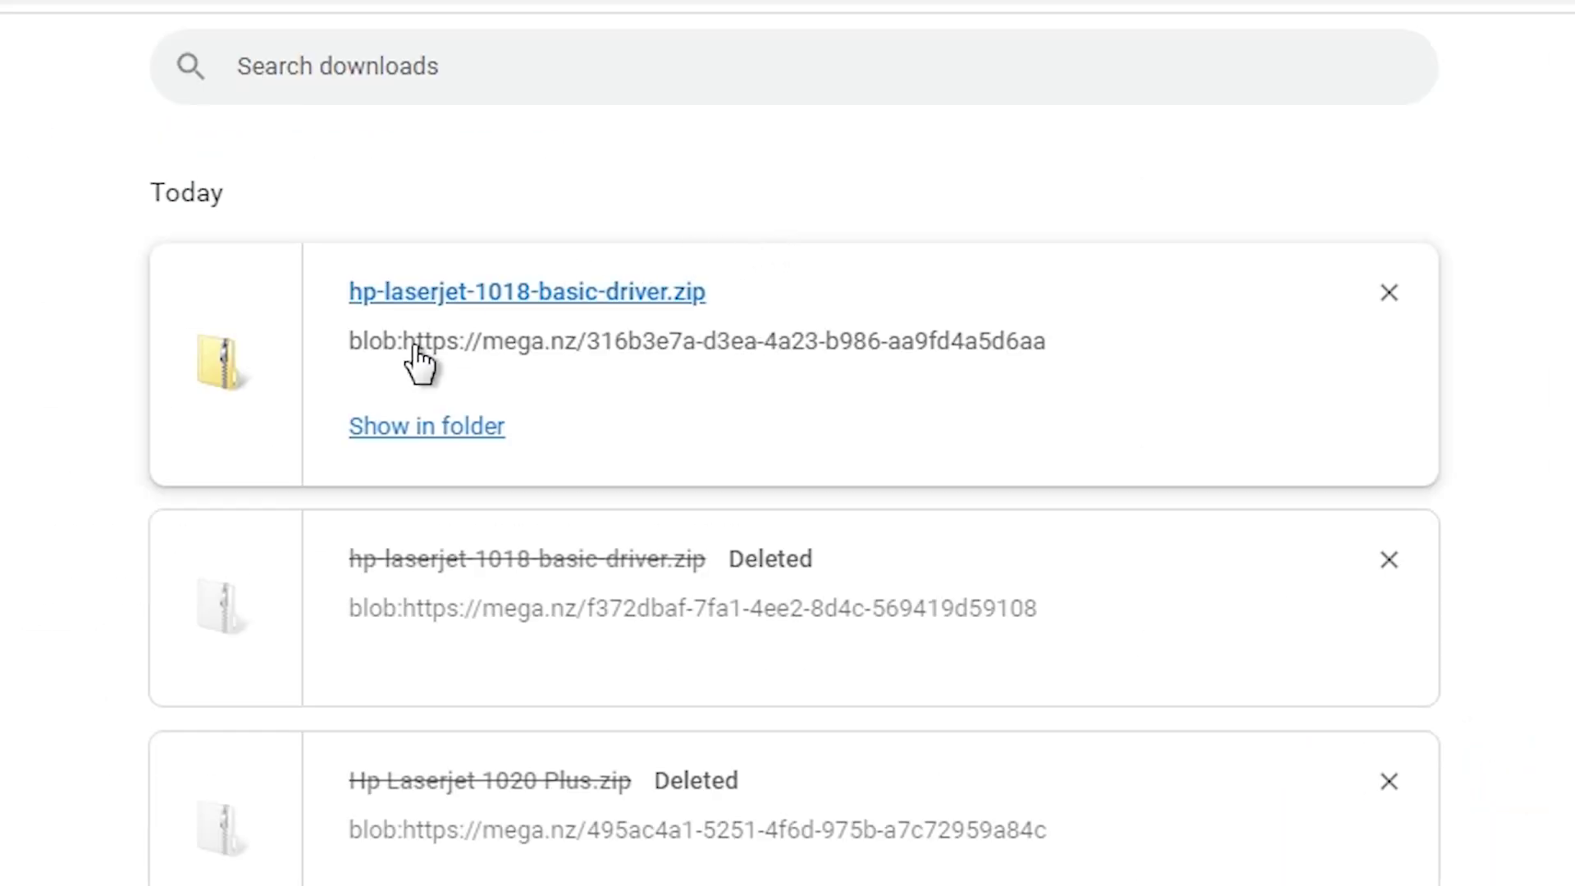
pyautogui.click(367, 428)
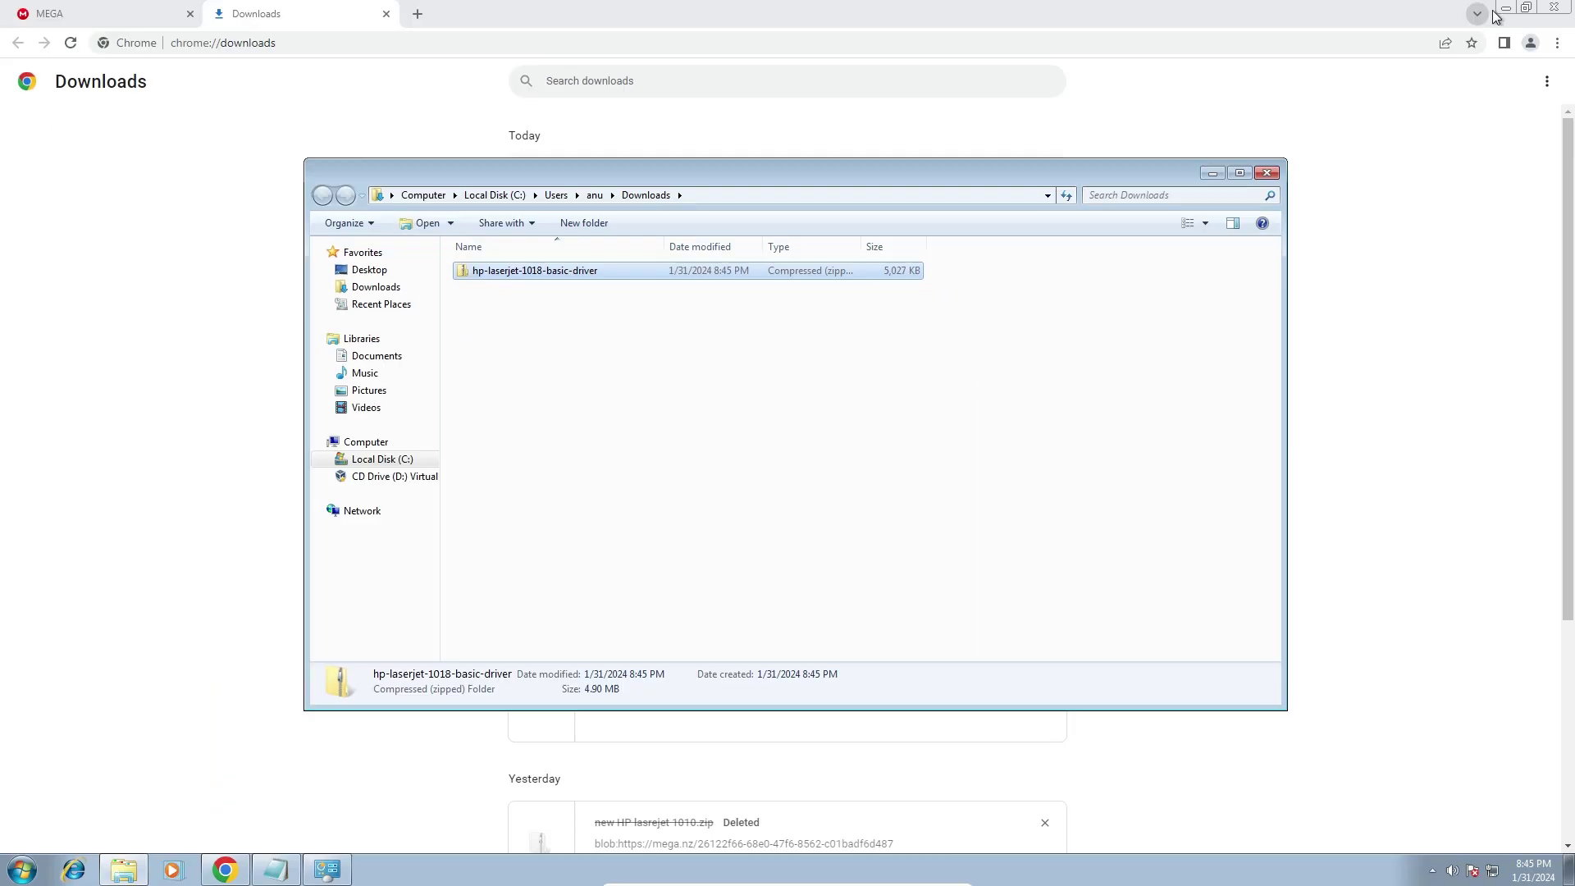
pyautogui.click(1506, 8)
pyautogui.moveTo(485, 269); pyautogui.dragTo(144, 328)
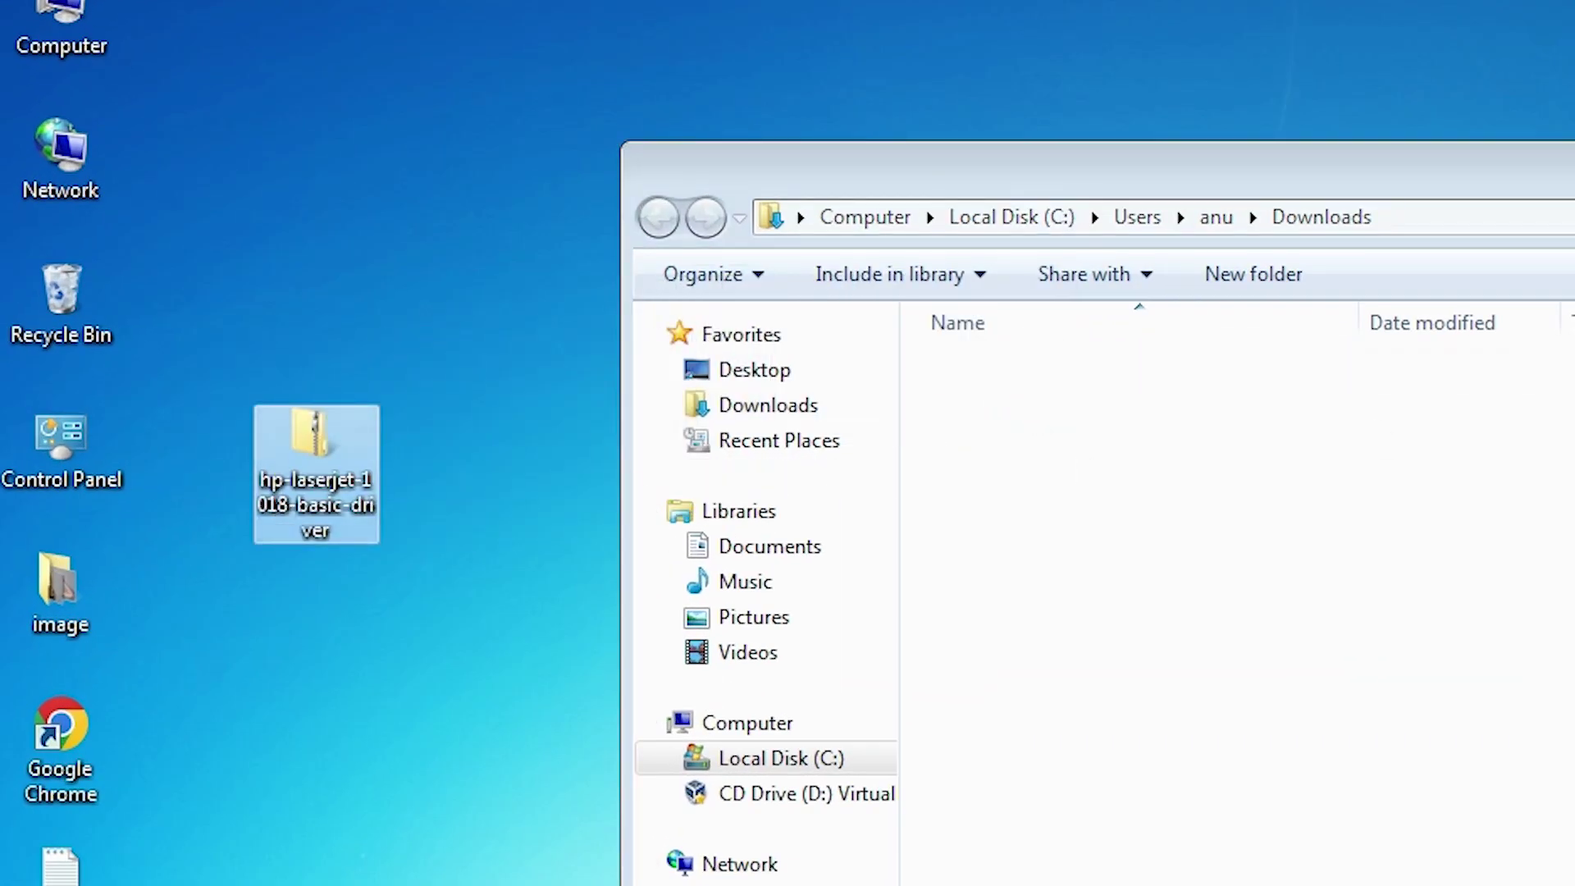
pyautogui.press('super+d')
pyautogui.moveTo(311, 479); pyautogui.dragTo(163, 478)
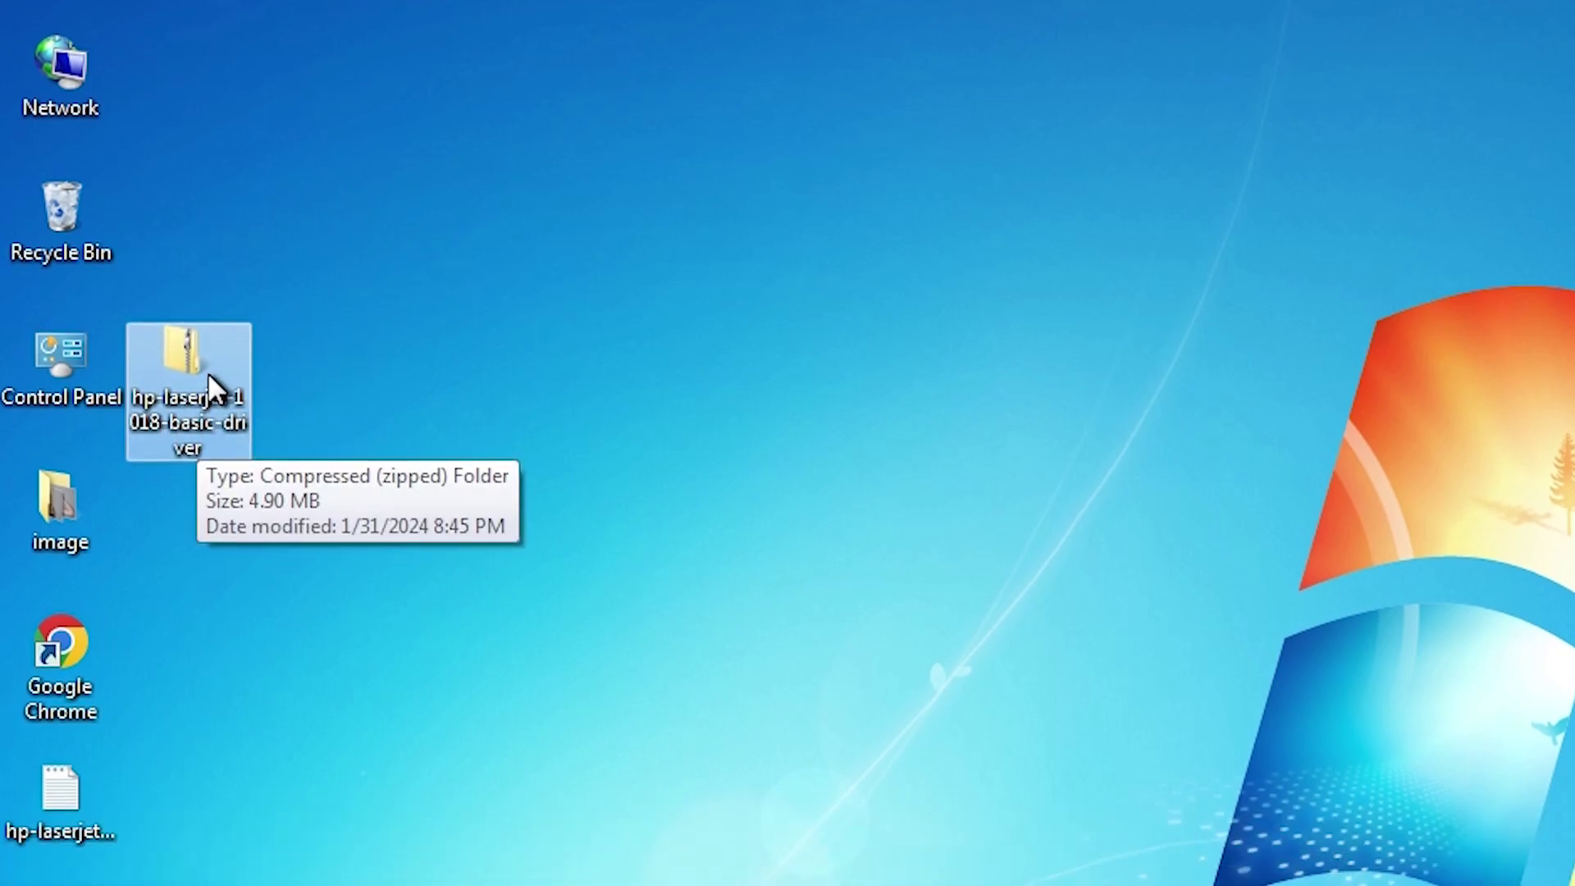
# Extract the hp-laserjet-1018-basic-driver archive to a desktop folder of the same name and close the extracted folder's window
pyautogui.rightClick(208, 392)
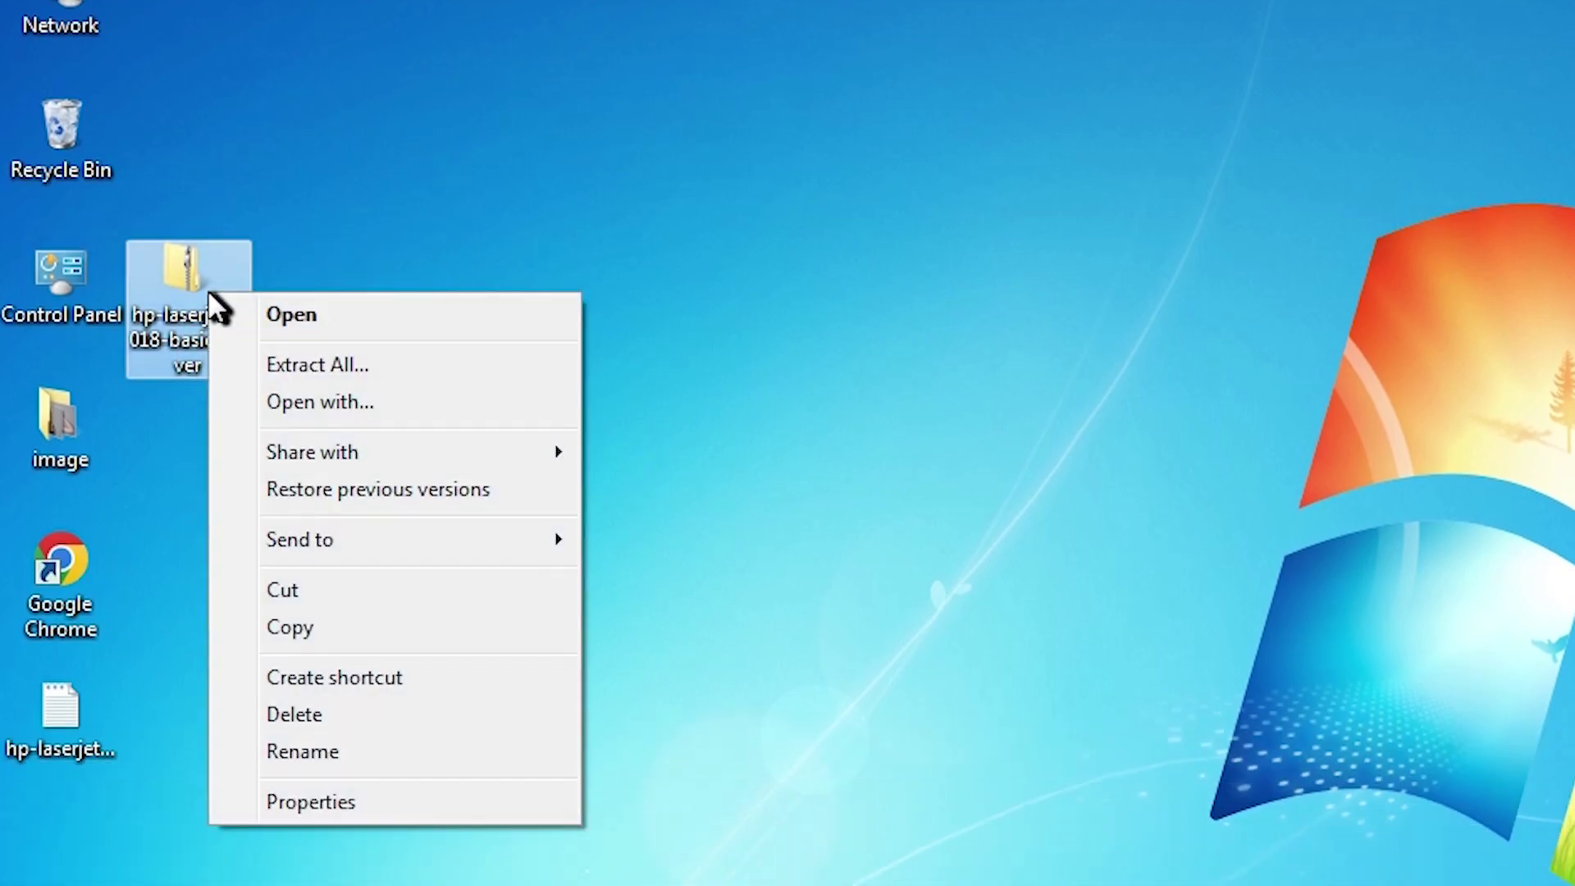
pyautogui.click(364, 366)
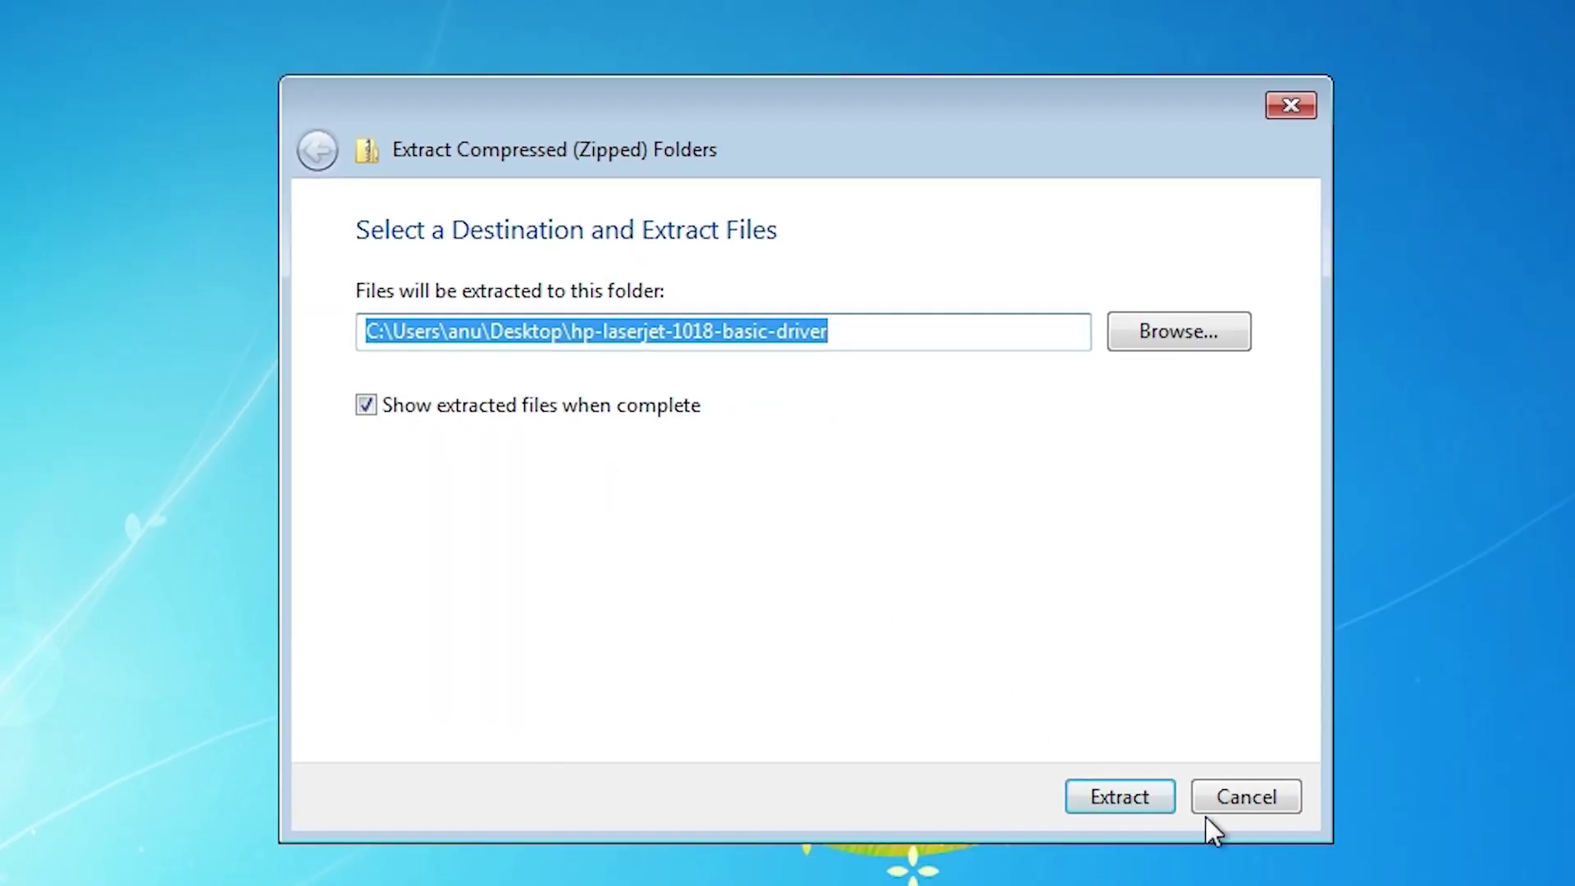
pyautogui.click(1132, 803)
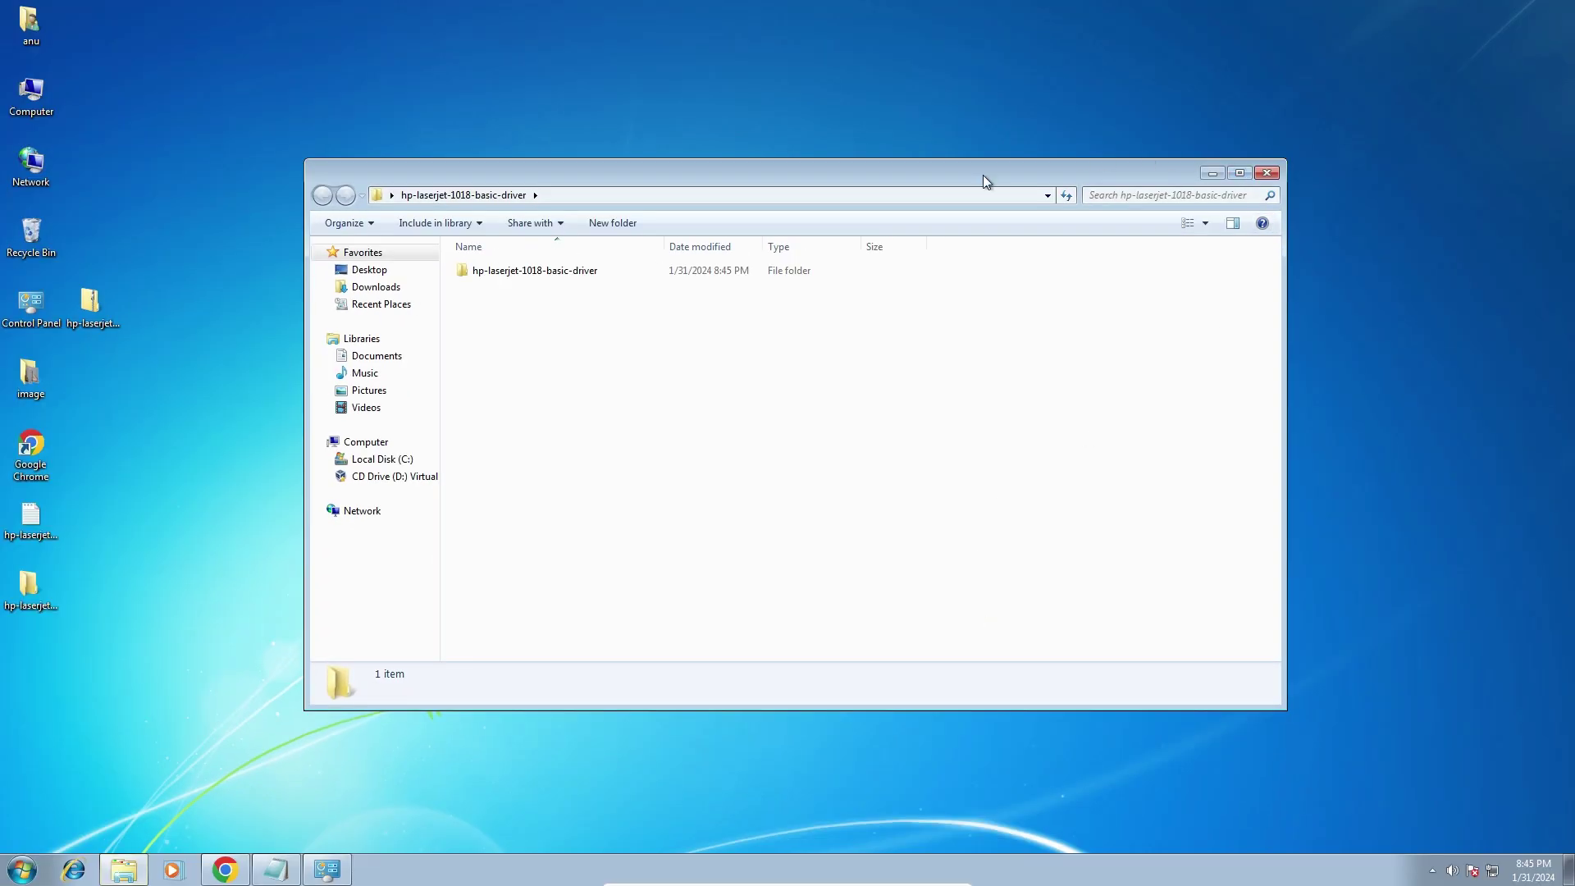
pyautogui.click(1266, 174)
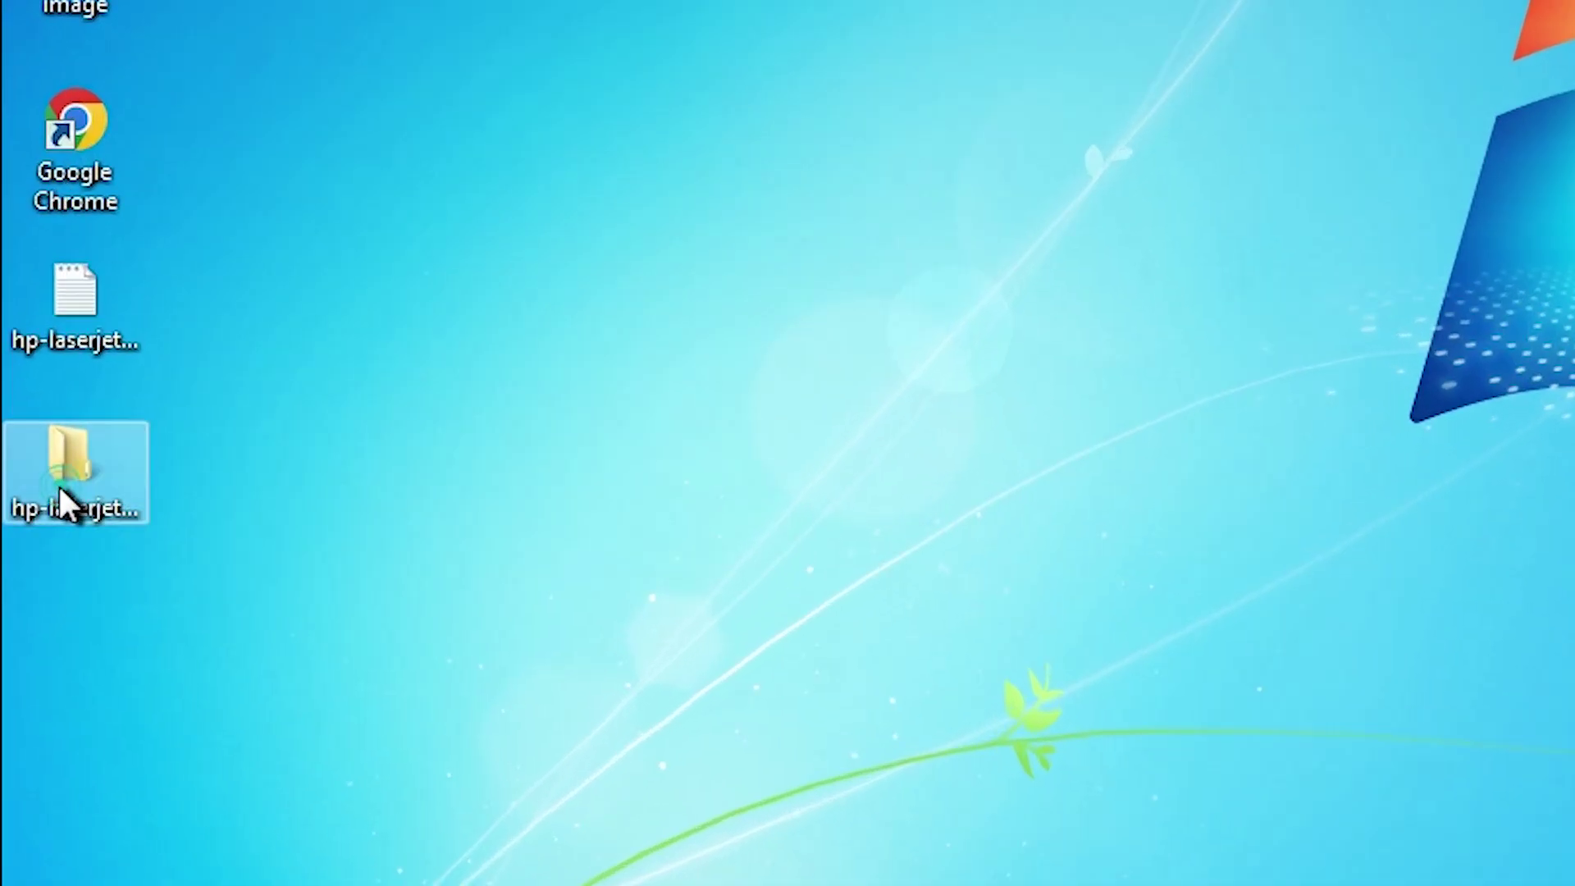
# Check the driver files inside the extracted hp-laserjet-1018-basic-driver folder and its inner folder, closing the window when done
pyautogui.doubleClick(31, 592)
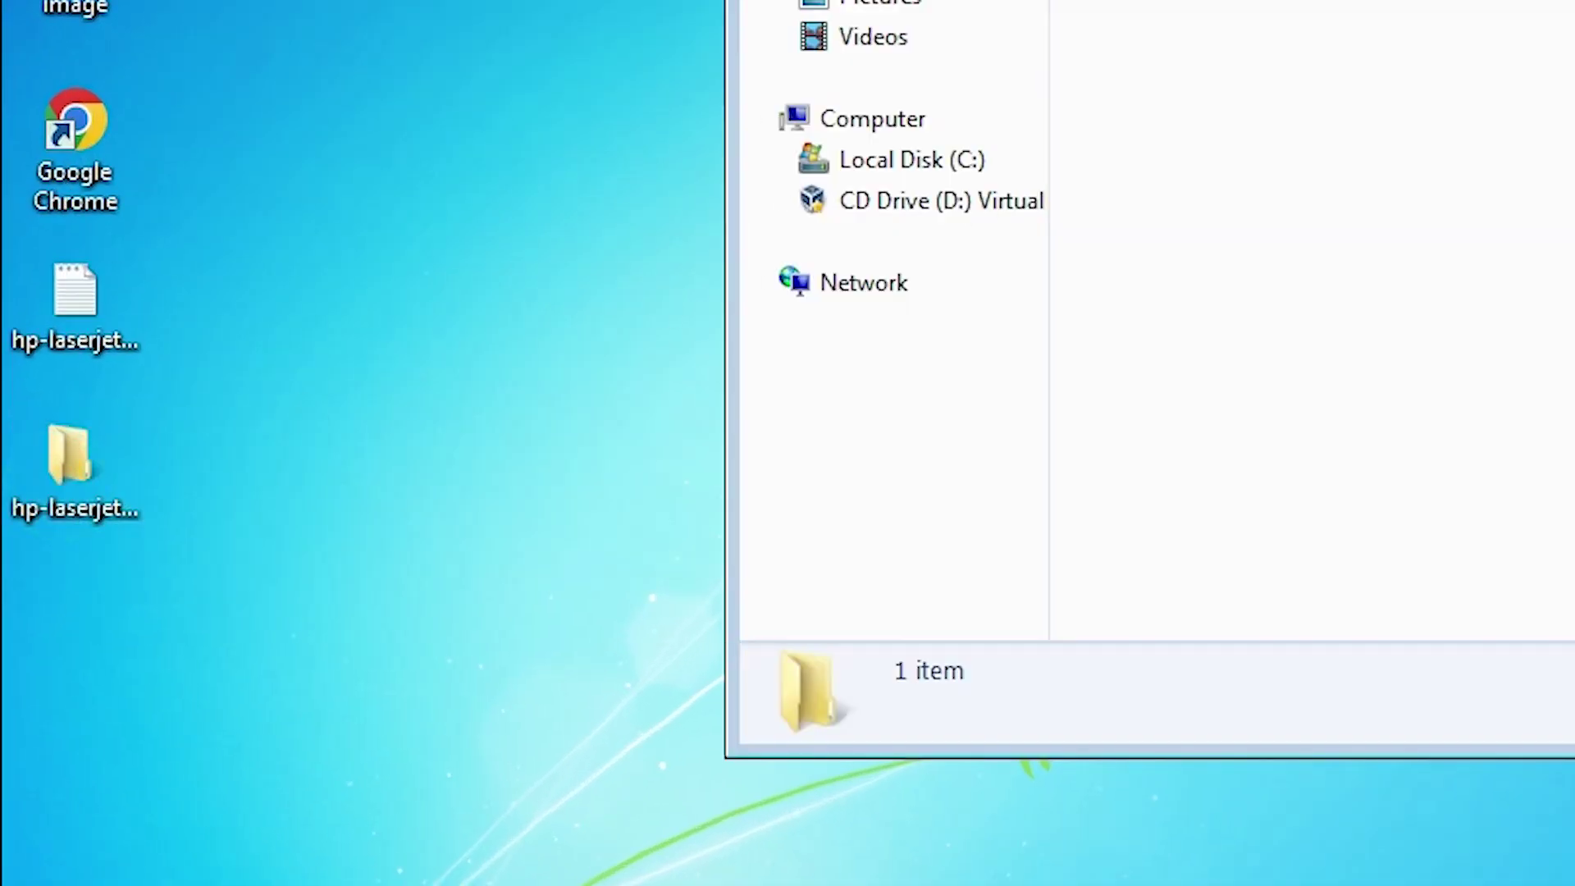
pyautogui.doubleClick(789, 353)
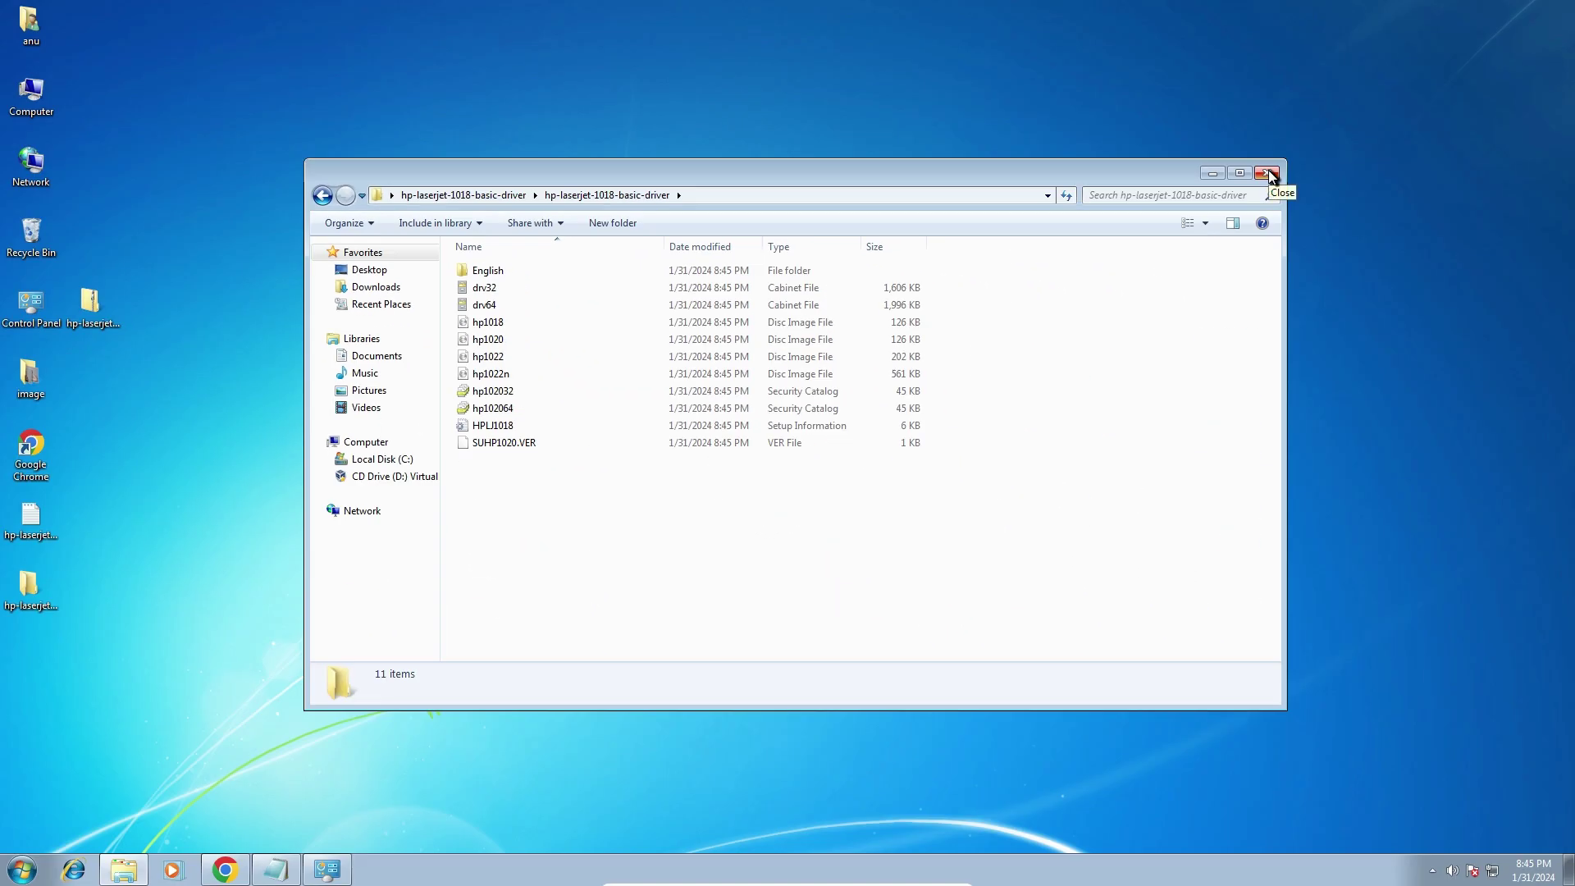
pyautogui.click(1268, 176)
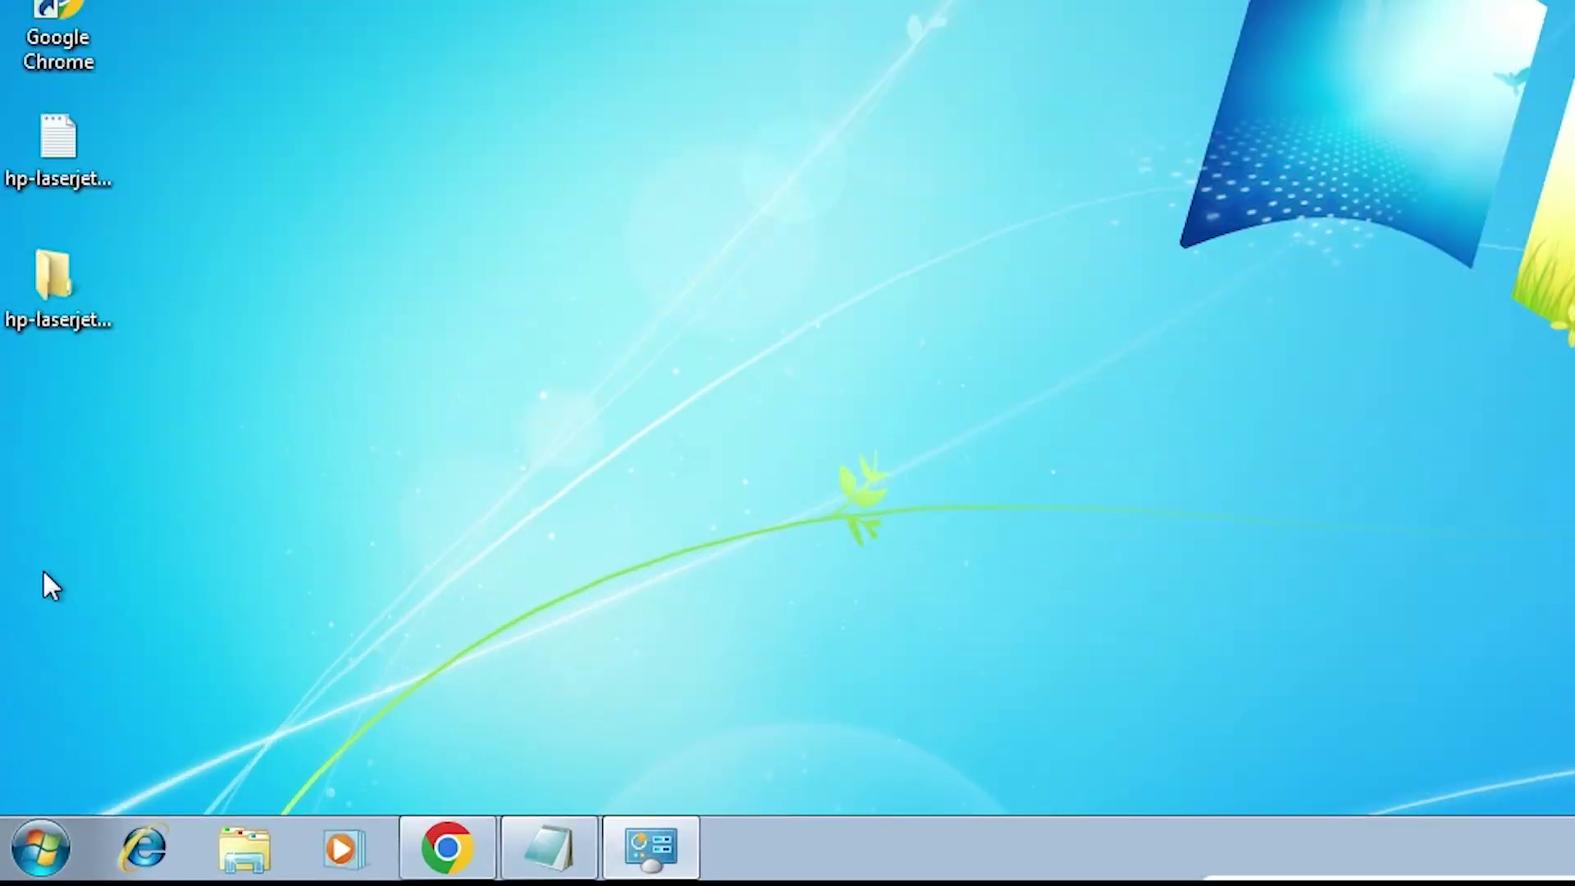
# Open Devices and Printers from the Control Panel and start adding a local printer
pyautogui.click(27, 845)
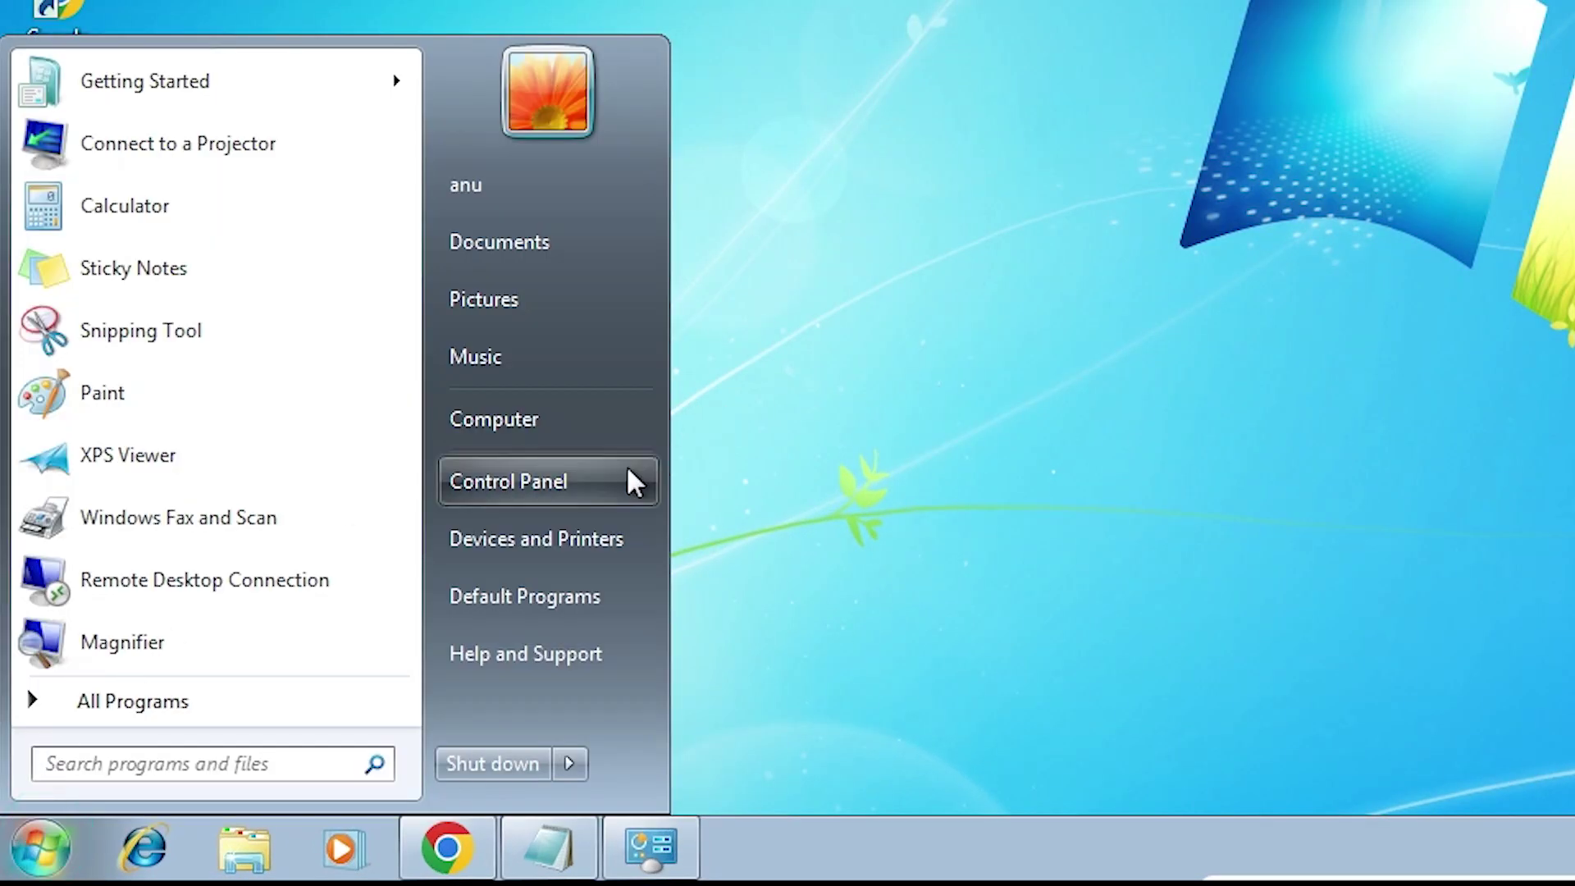
pyautogui.click(586, 483)
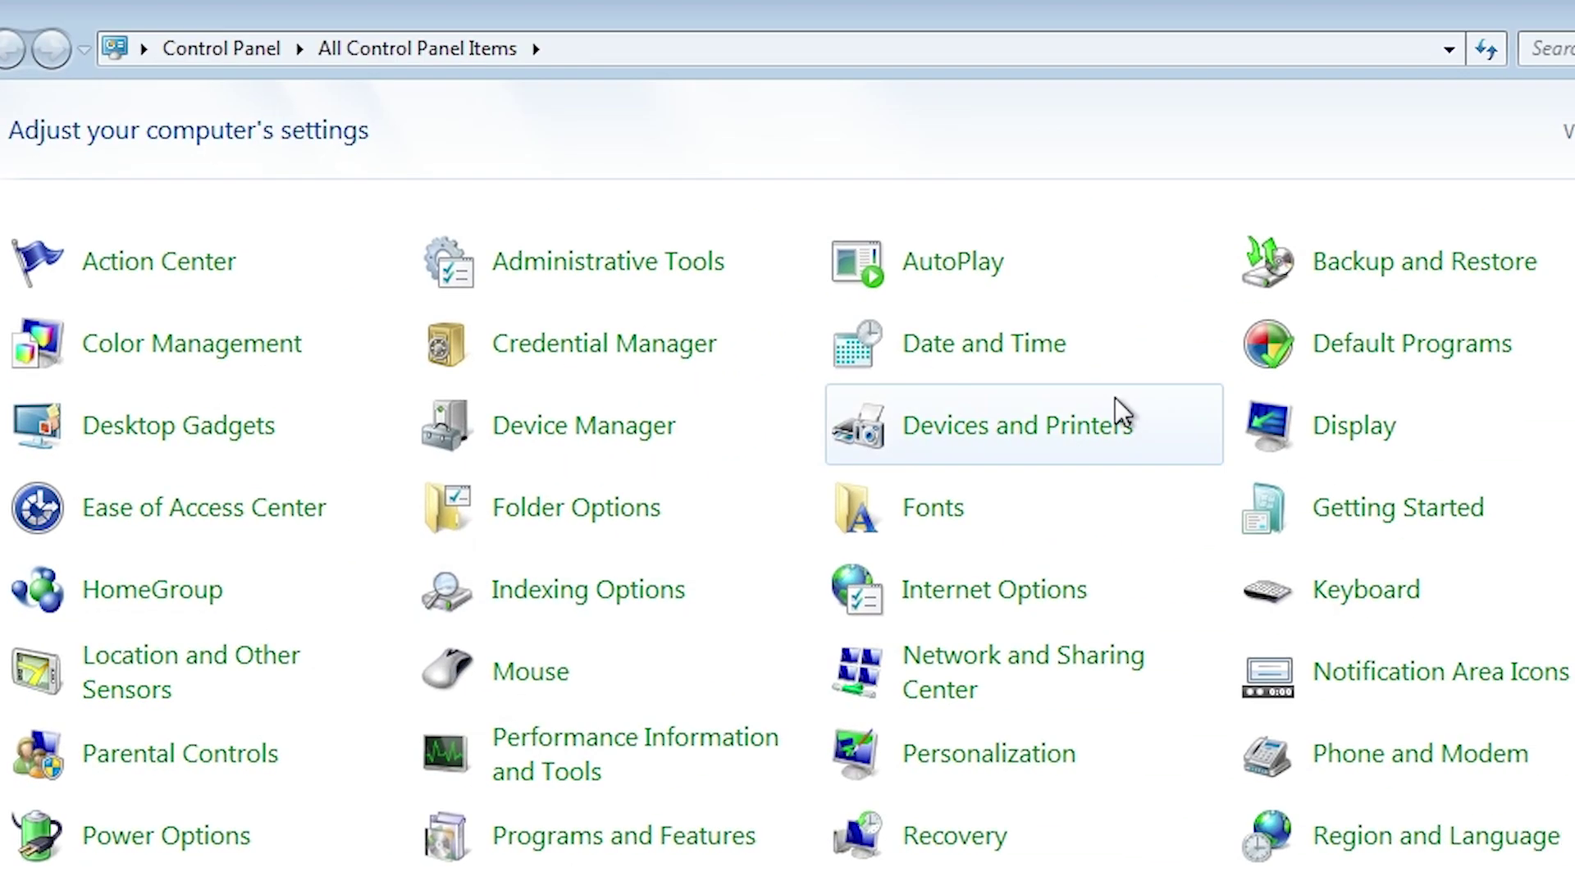
pyautogui.click(1089, 433)
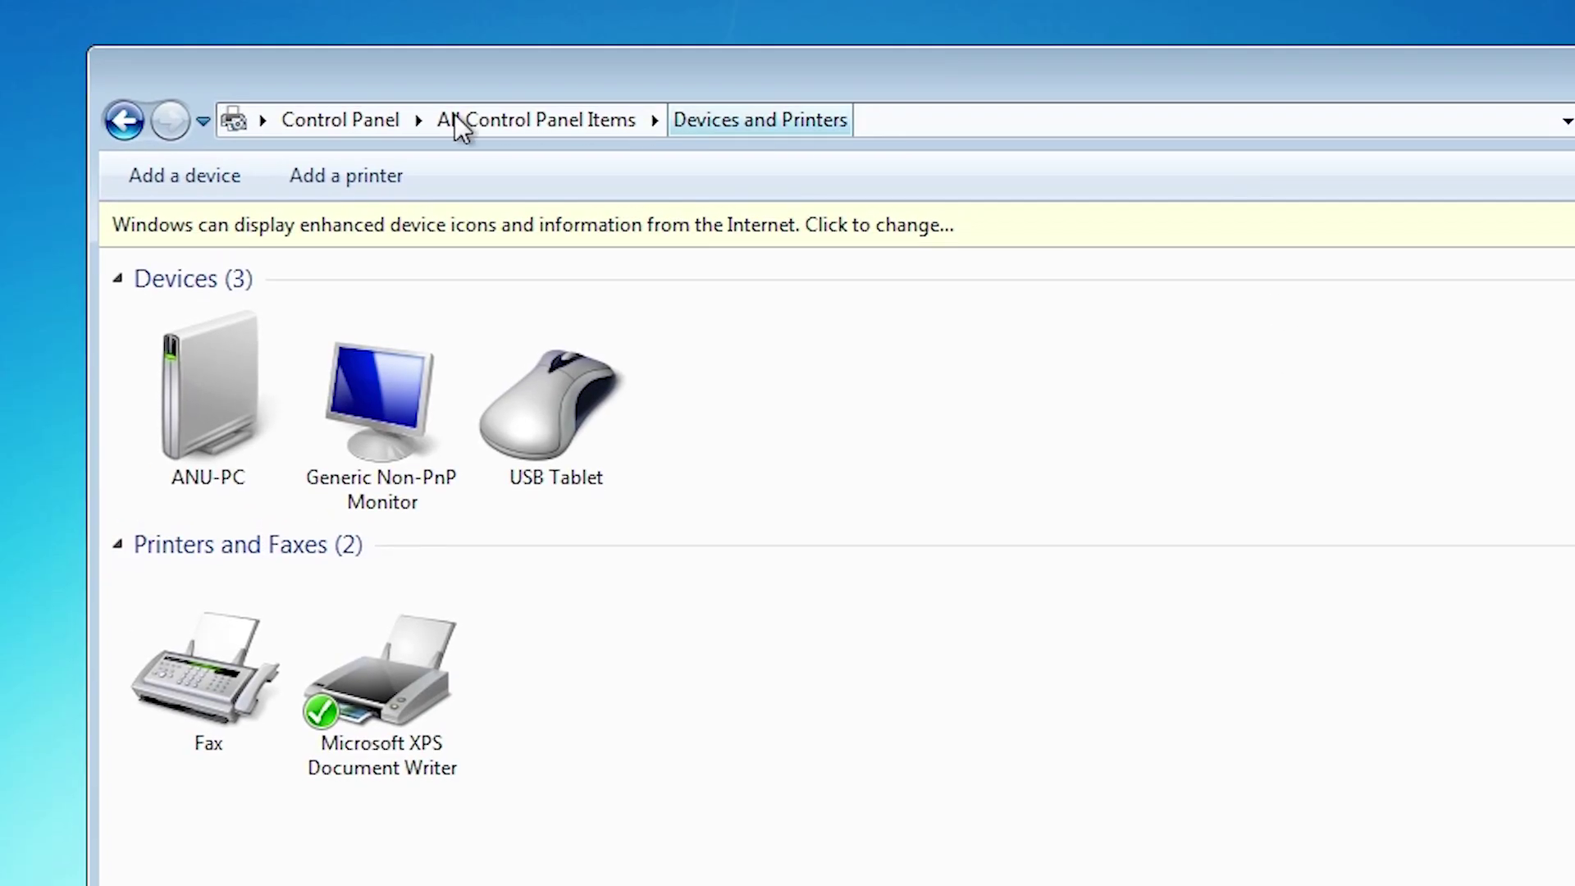
pyautogui.click(387, 179)
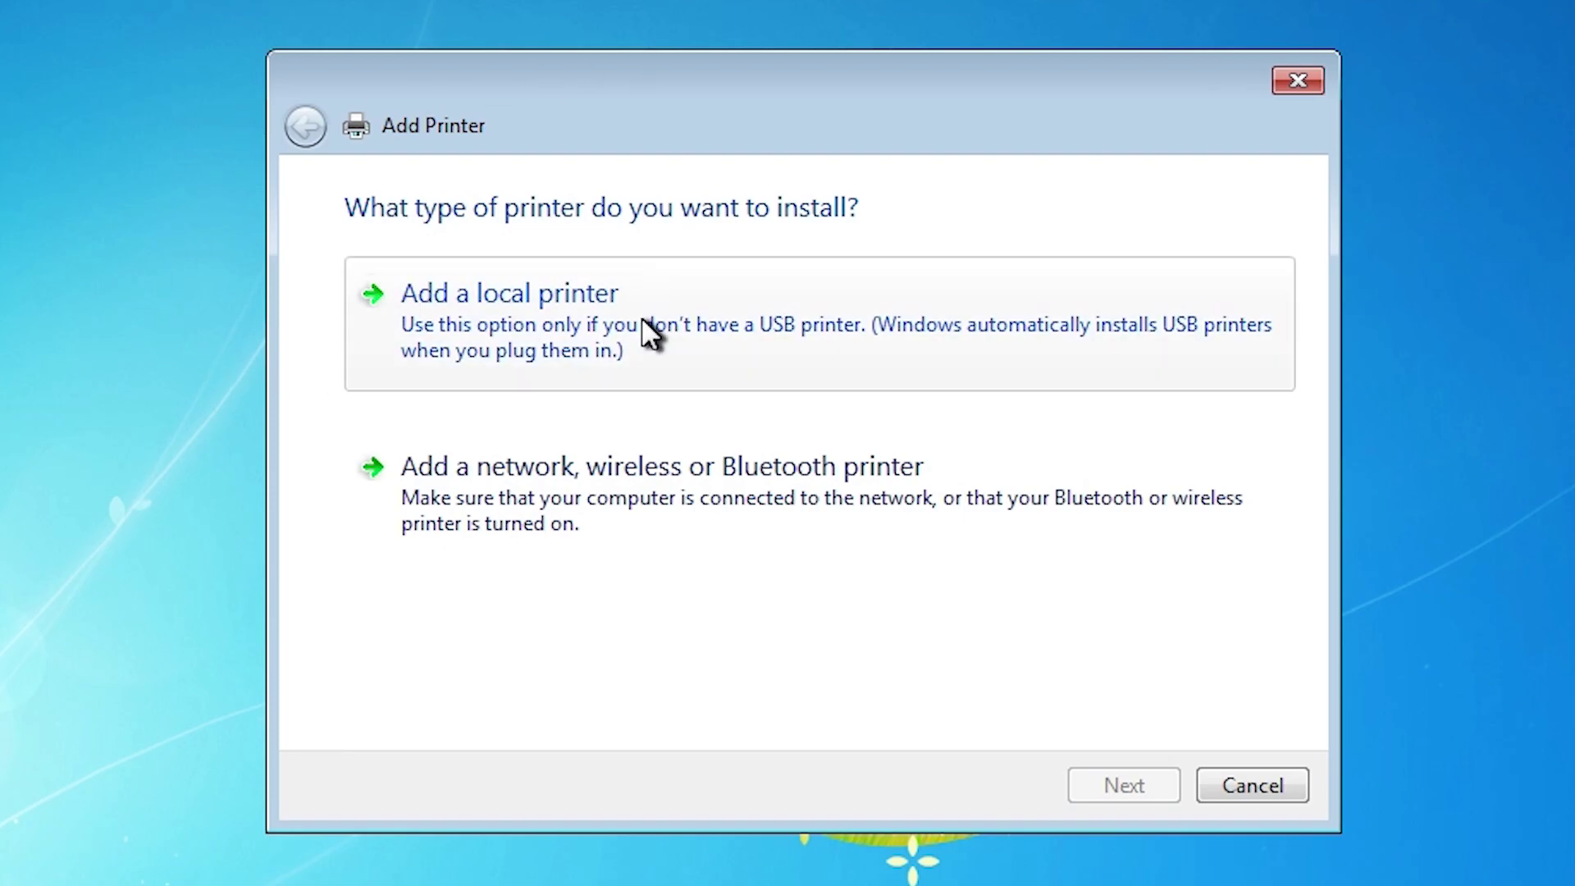
pyautogui.click(691, 305)
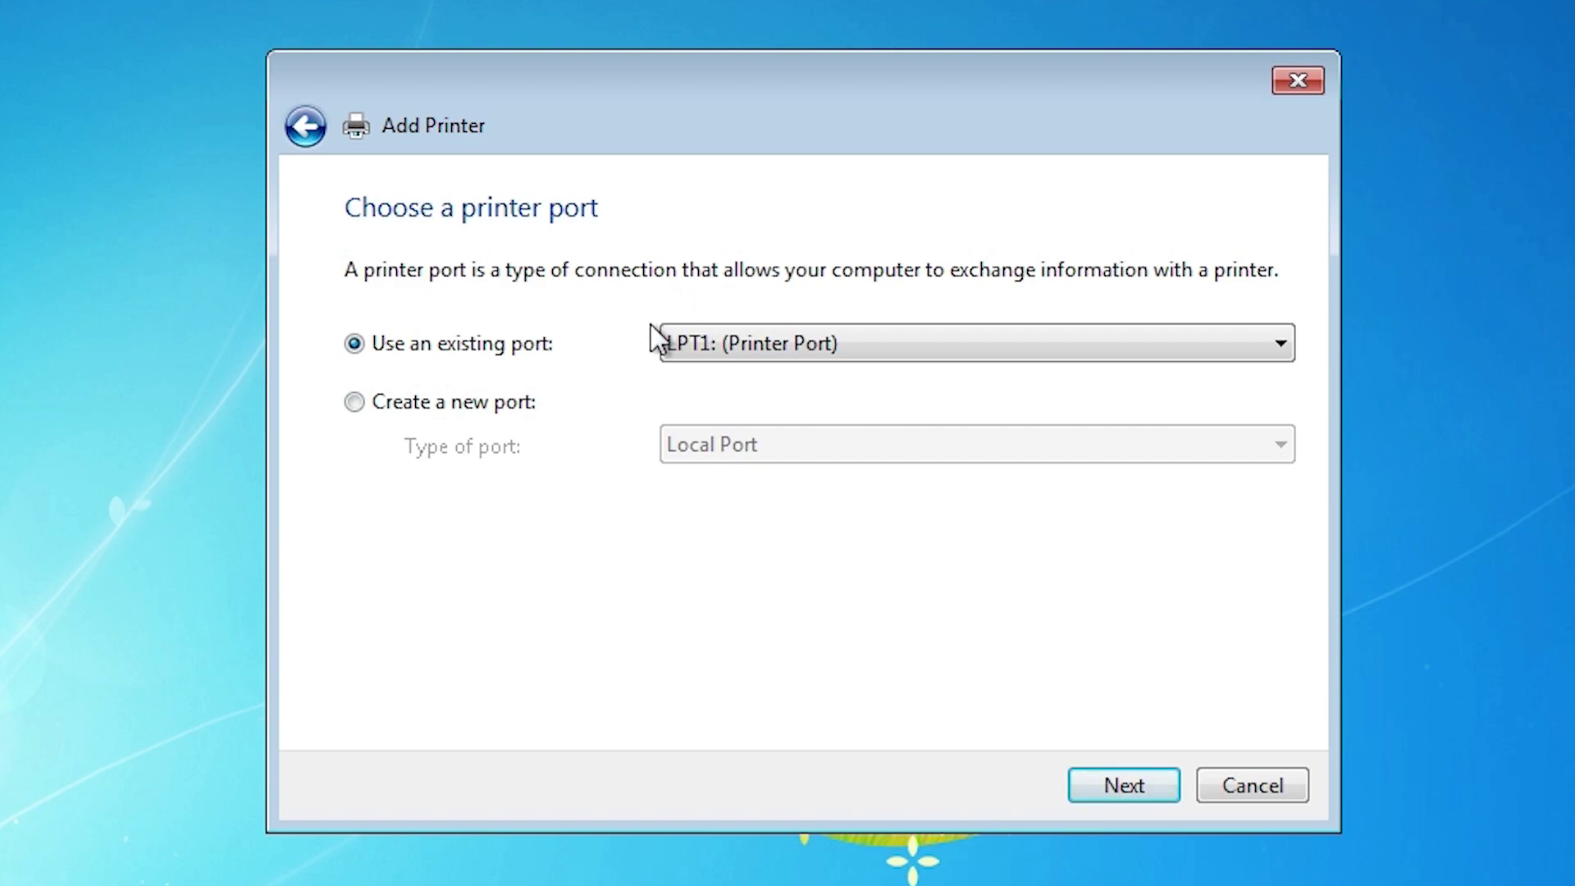
# Choose the existing port USB_001 (Local Port) for the new printer and continue to the driver selection
pyautogui.click(891, 343)
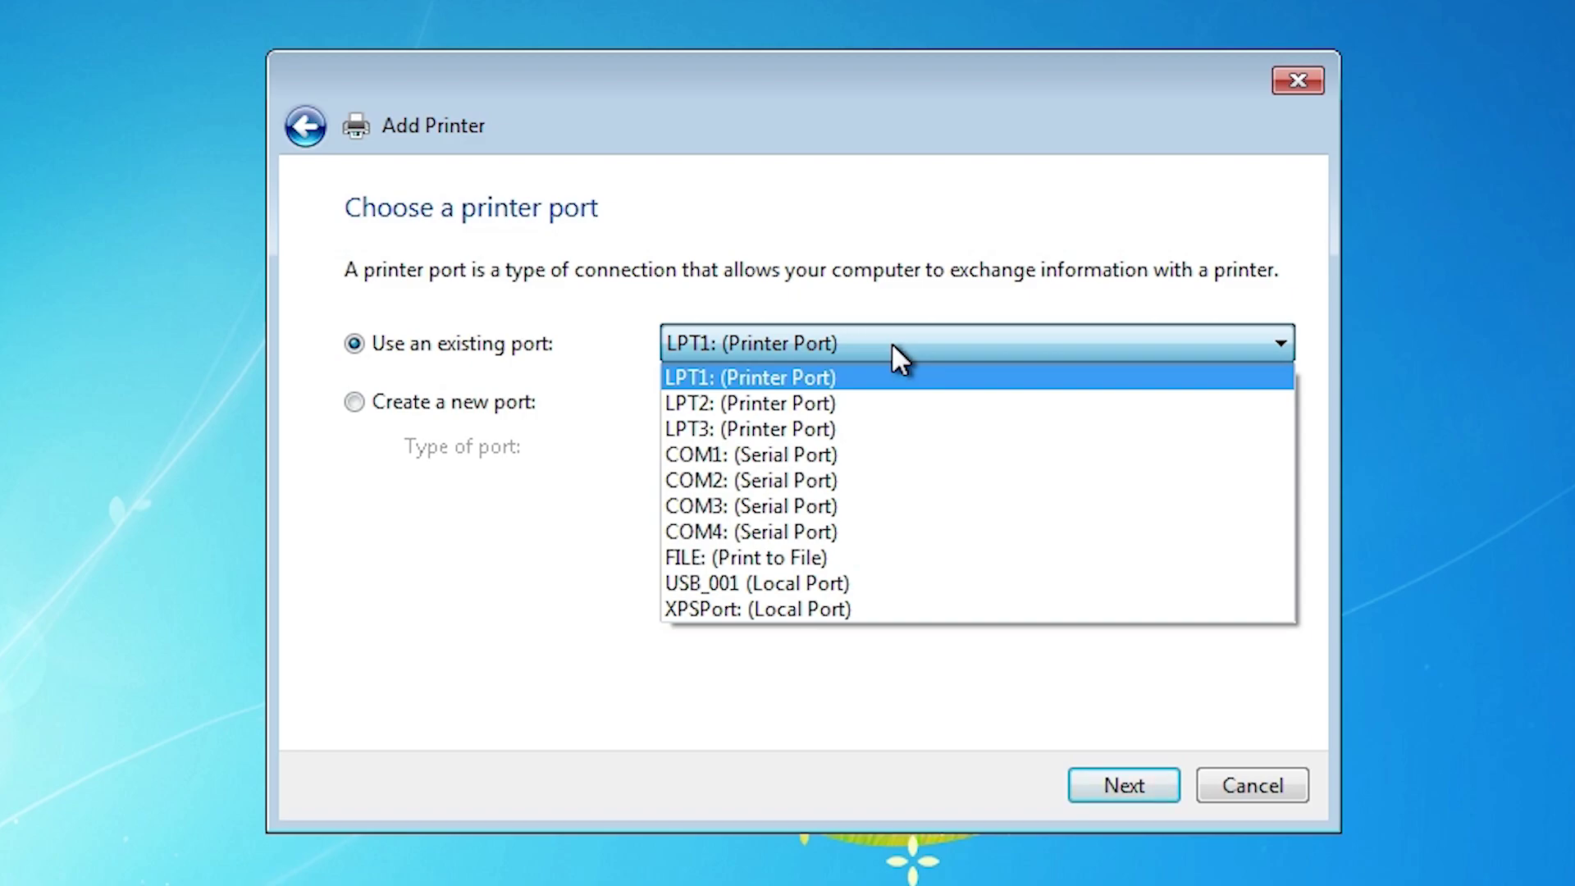
pyautogui.click(700, 588)
pyautogui.click(830, 344)
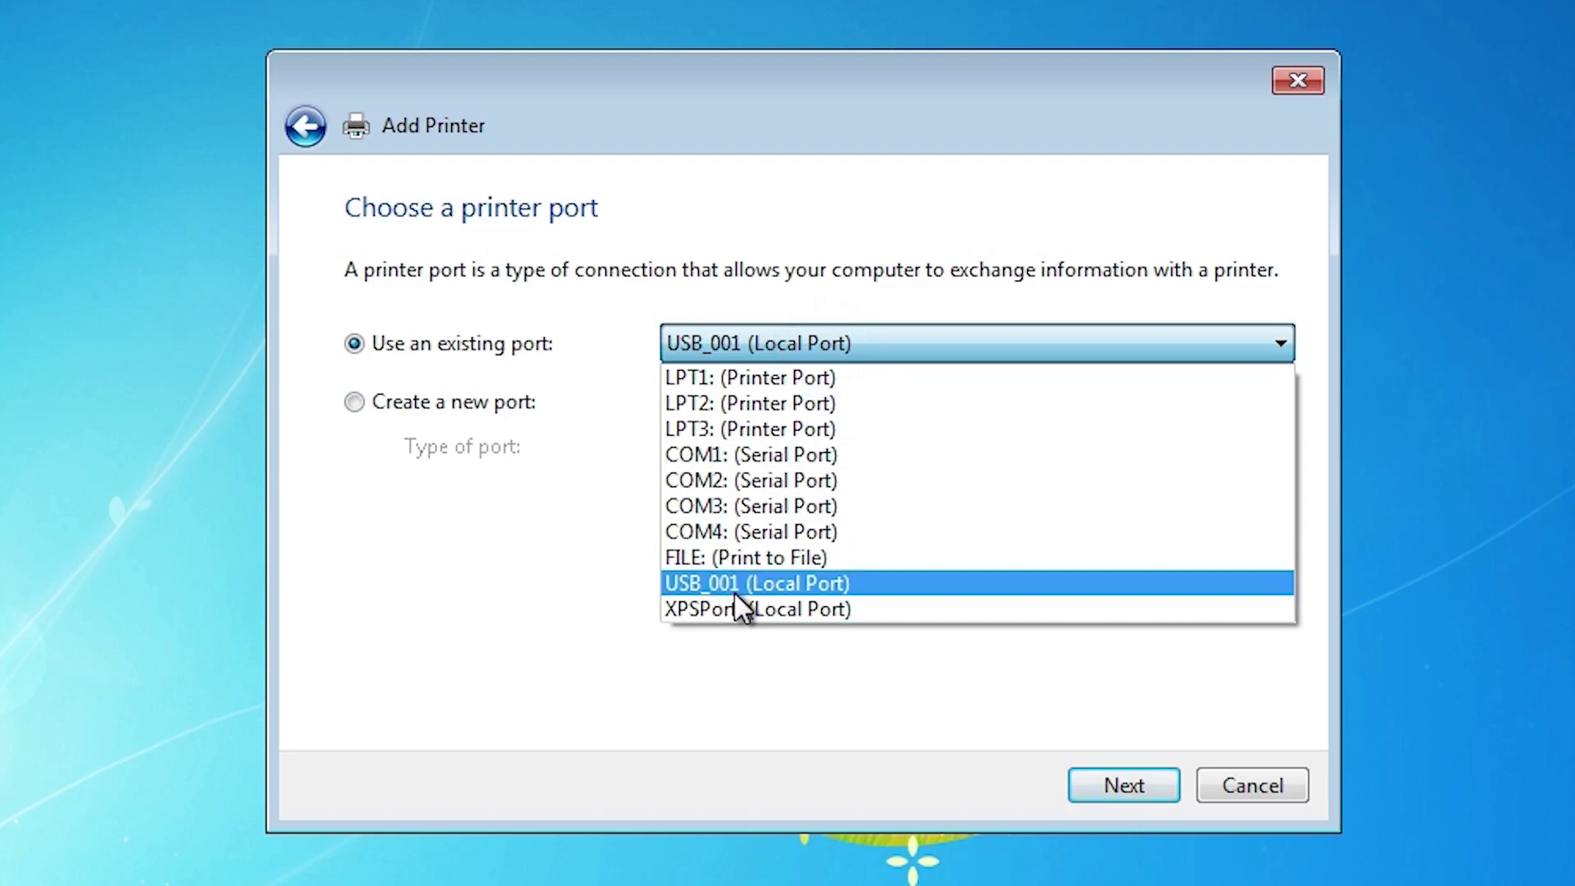
pyautogui.click(815, 583)
pyautogui.click(1142, 791)
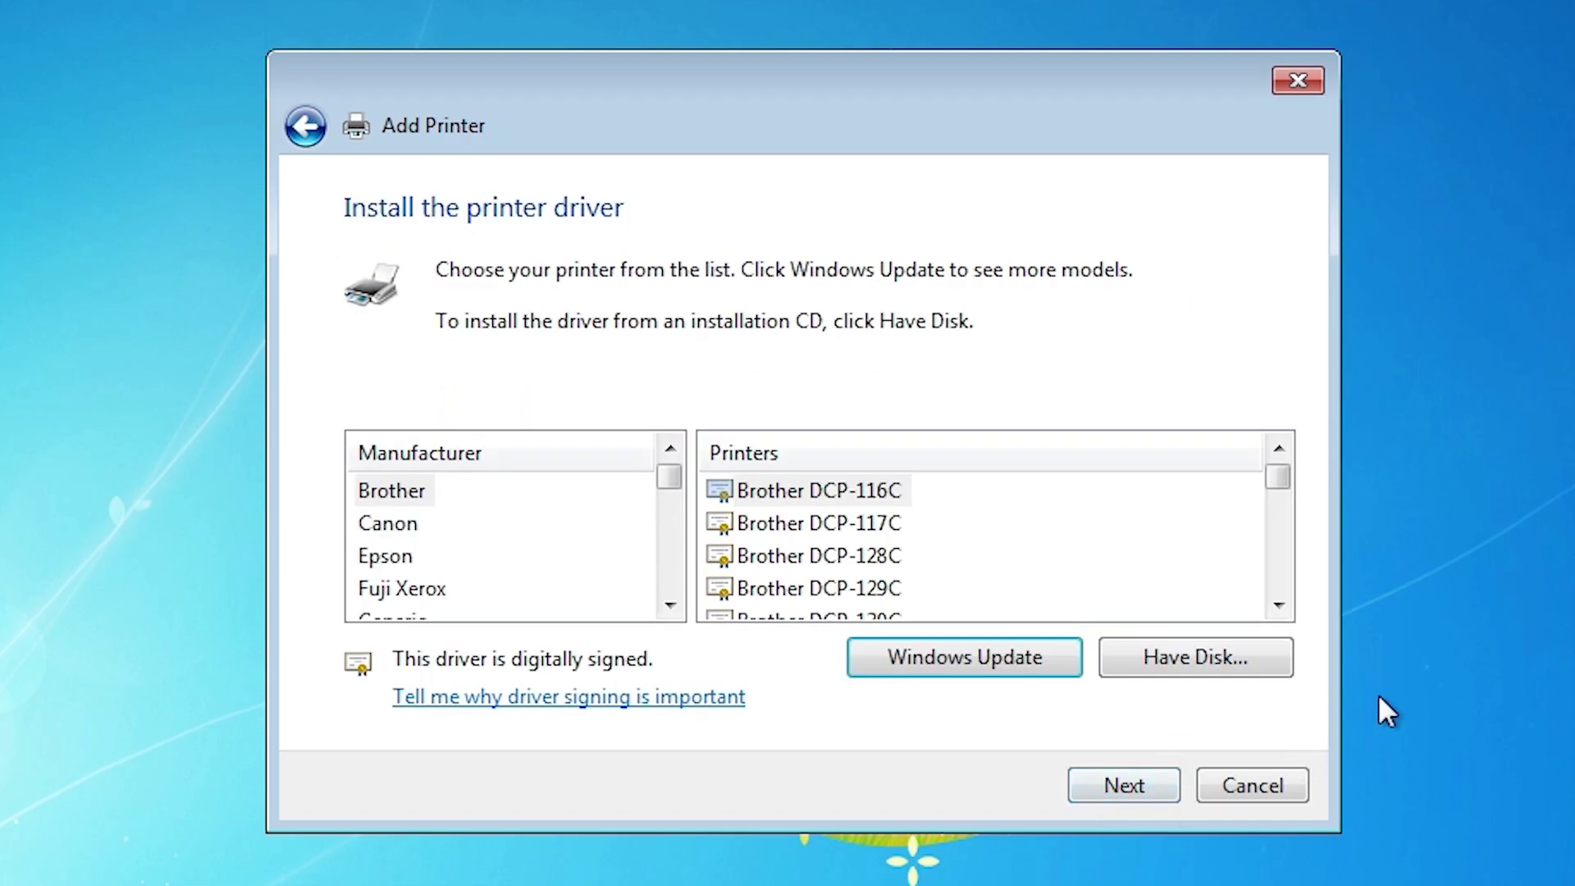
# Load the driver from disk using HPLJ1018.INF in the inner hp-laserjet-1018-basic-driver folder on the desktop
pyautogui.click(1187, 657)
pyautogui.click(1084, 607)
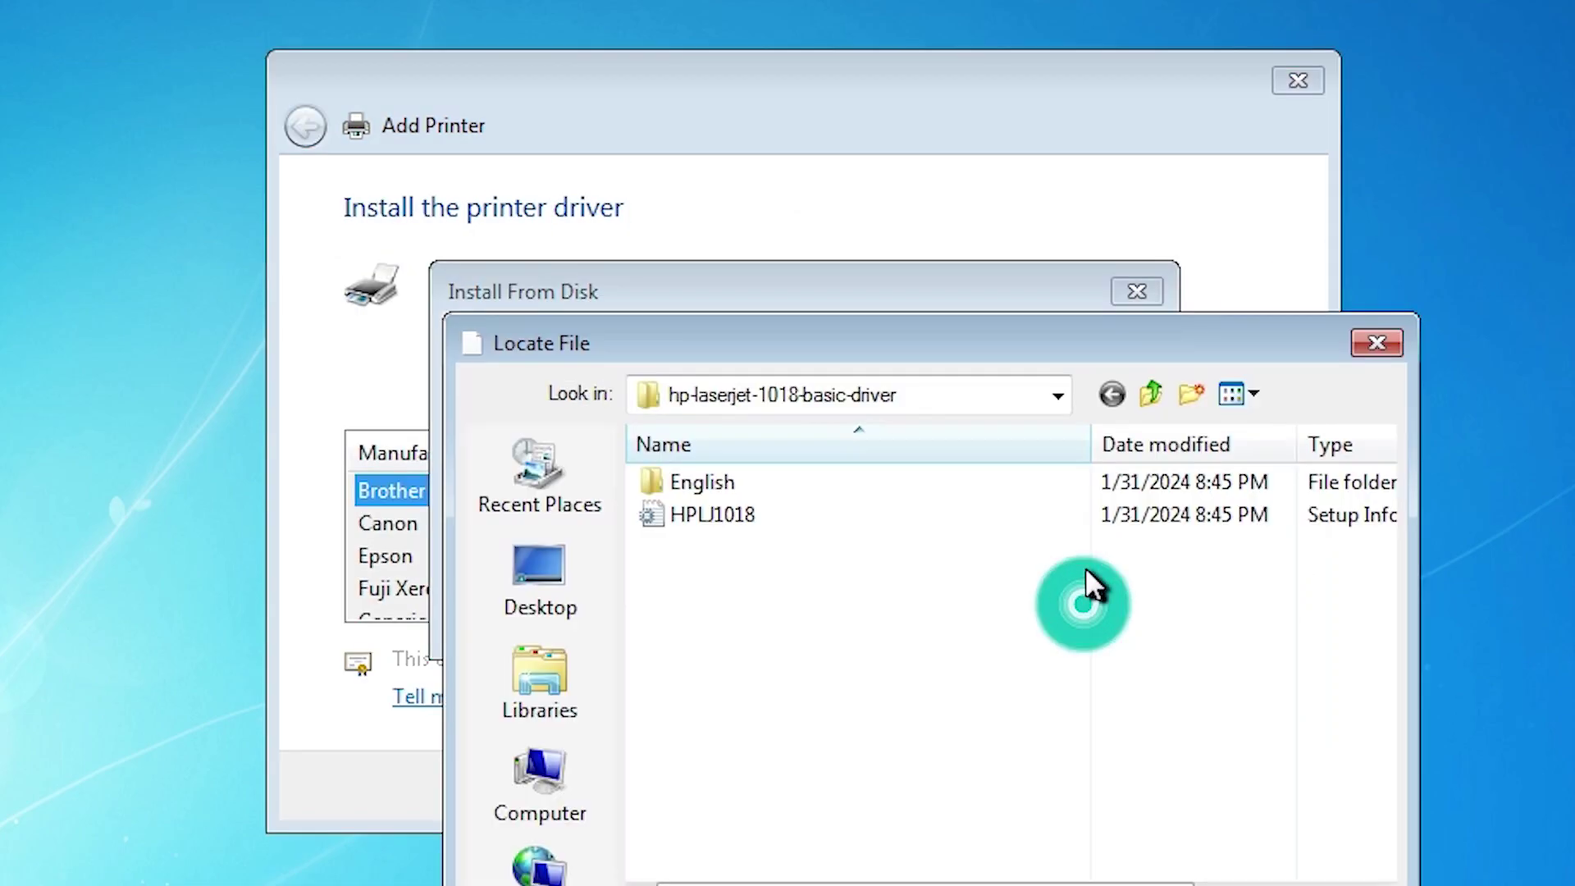
pyautogui.click(607, 556)
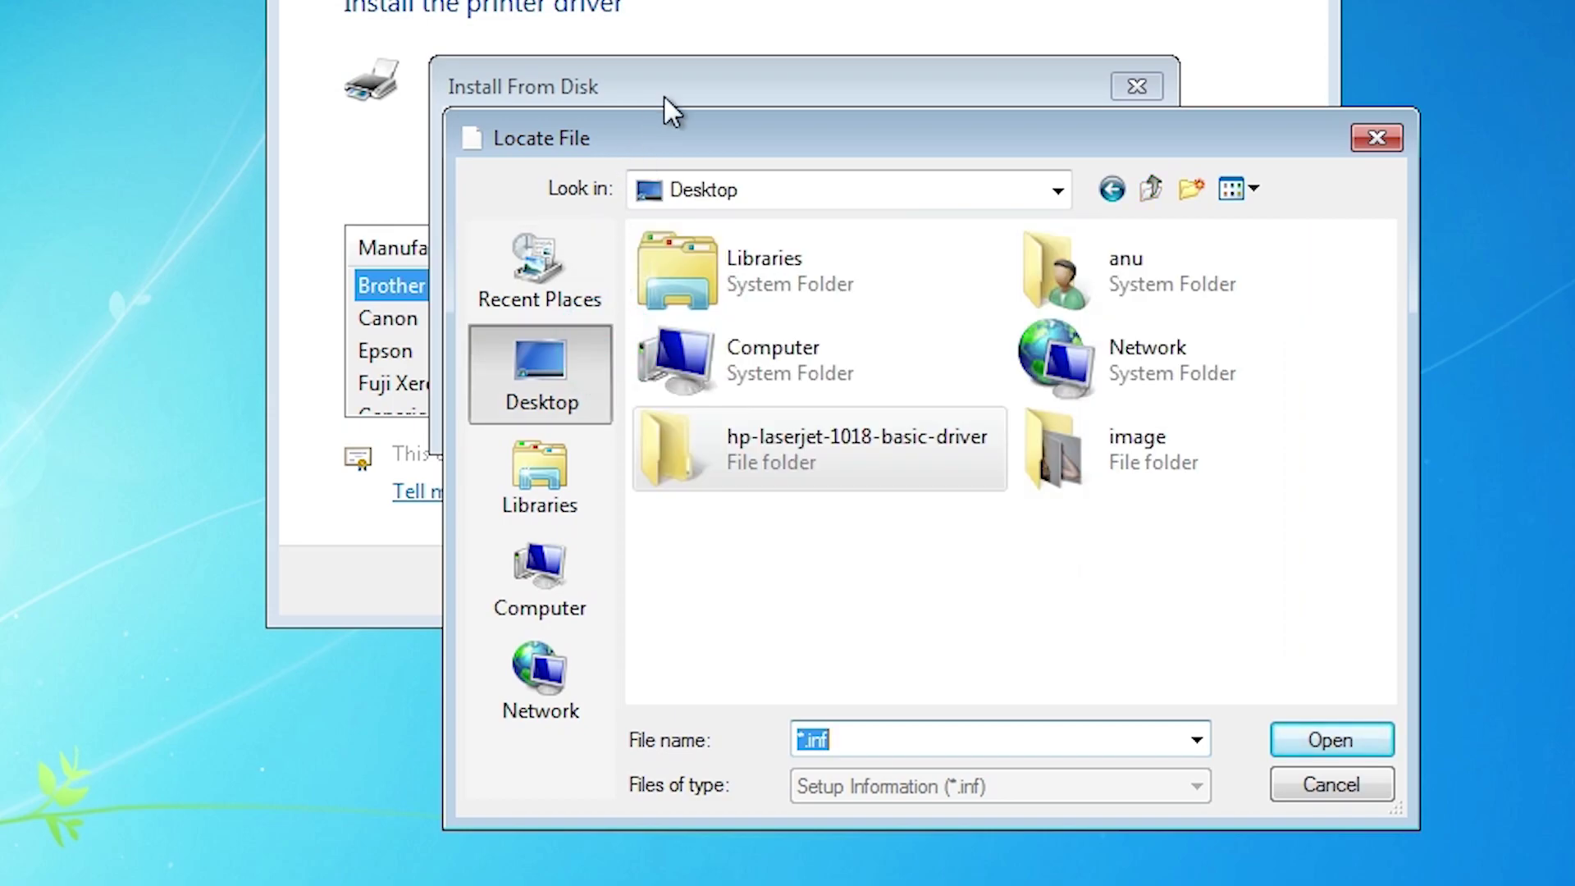
pyautogui.doubleClick(864, 466)
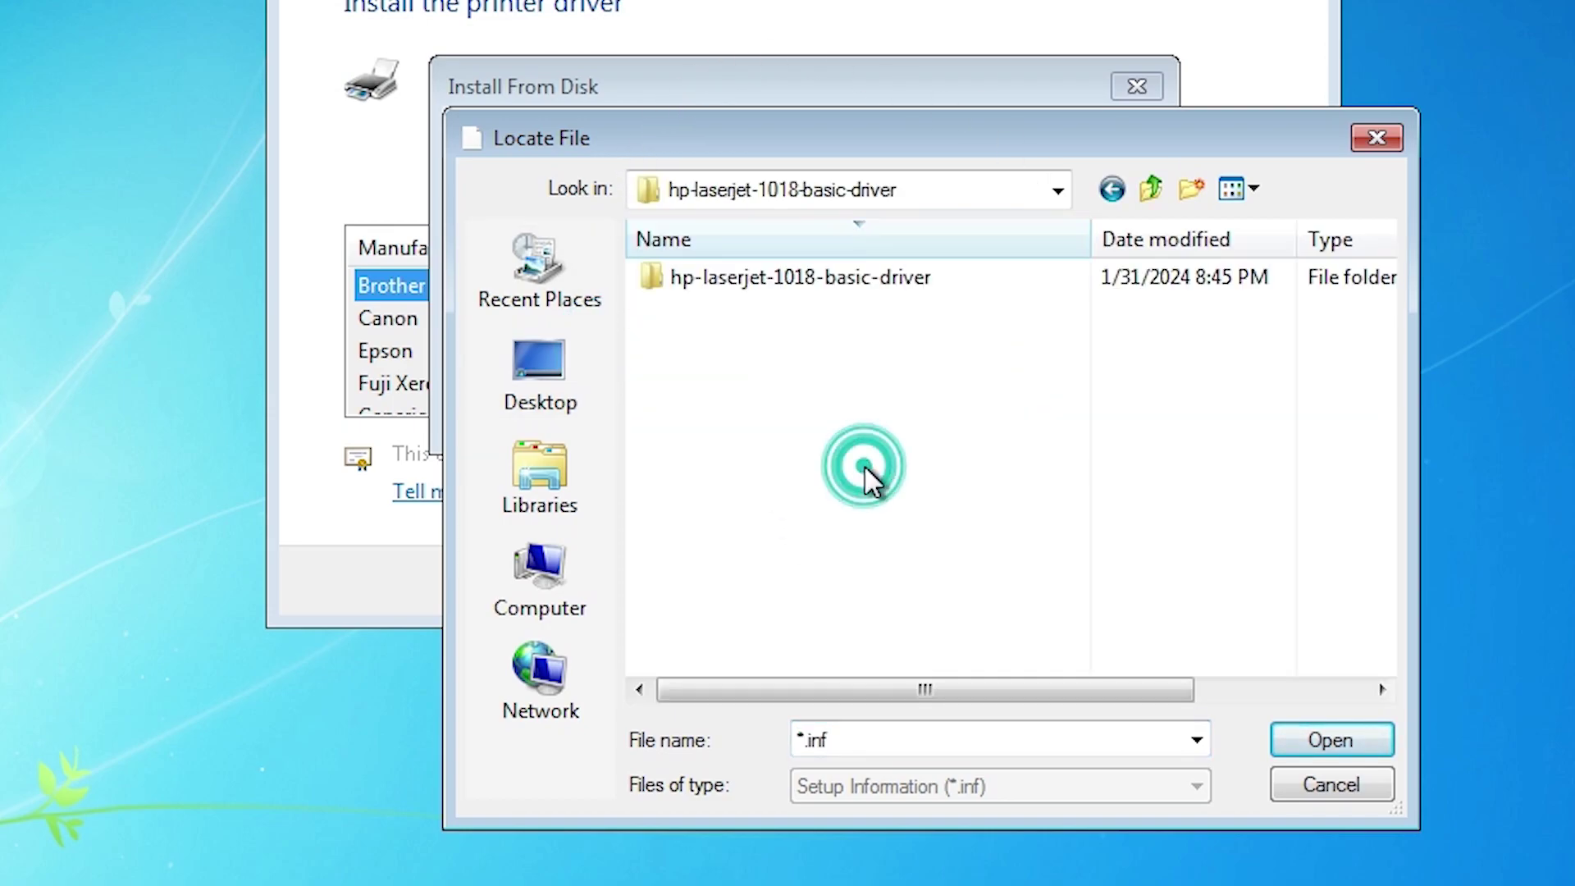
pyautogui.doubleClick(862, 278)
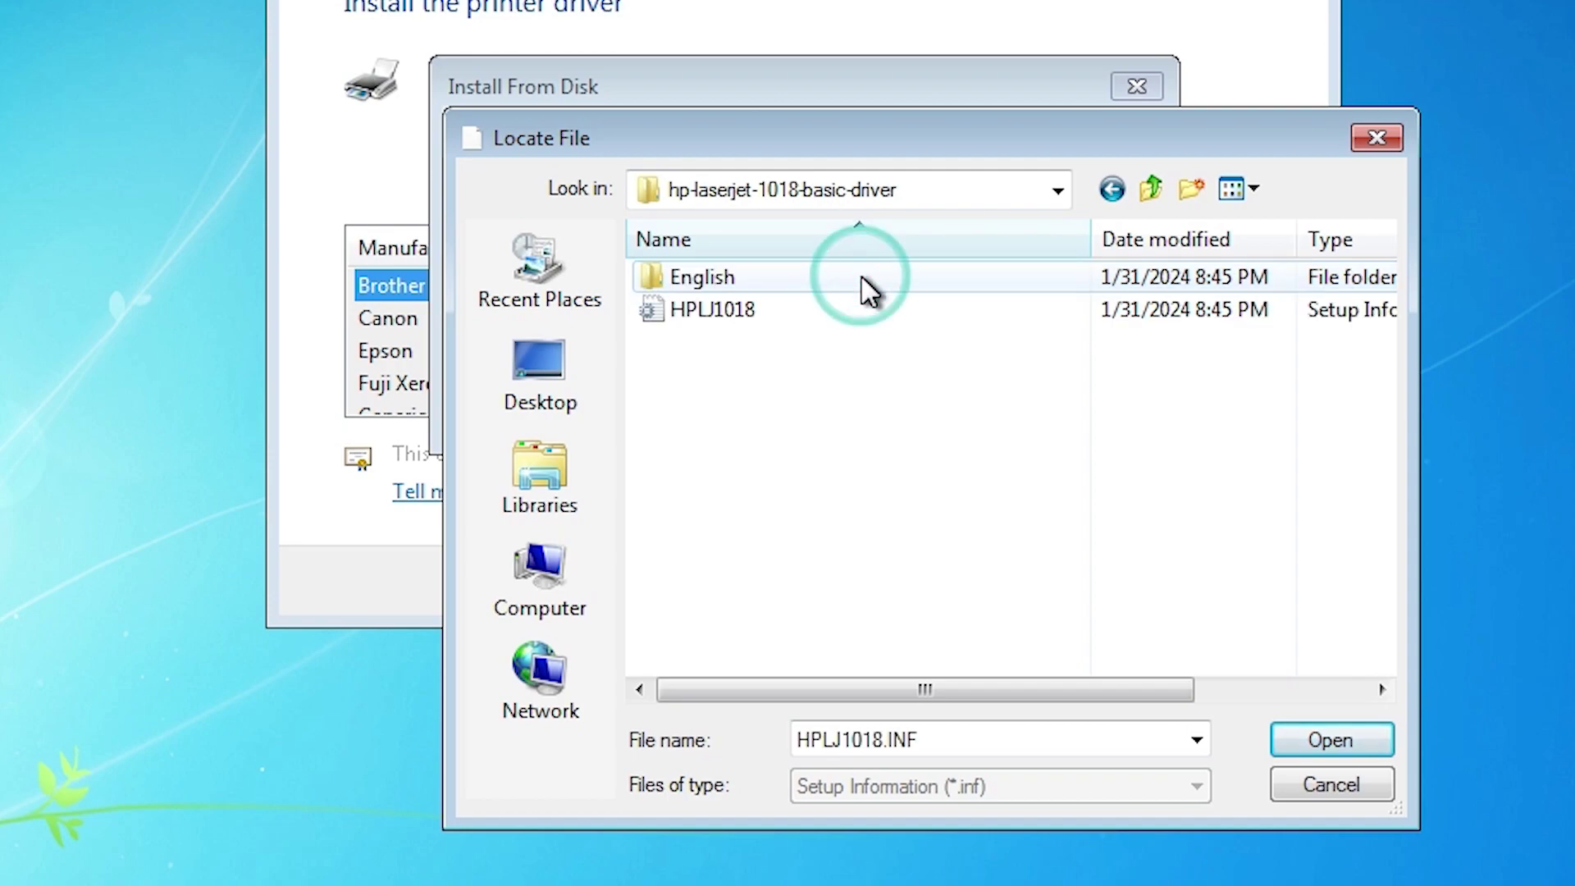
pyautogui.click(706, 328)
pyautogui.click(1363, 740)
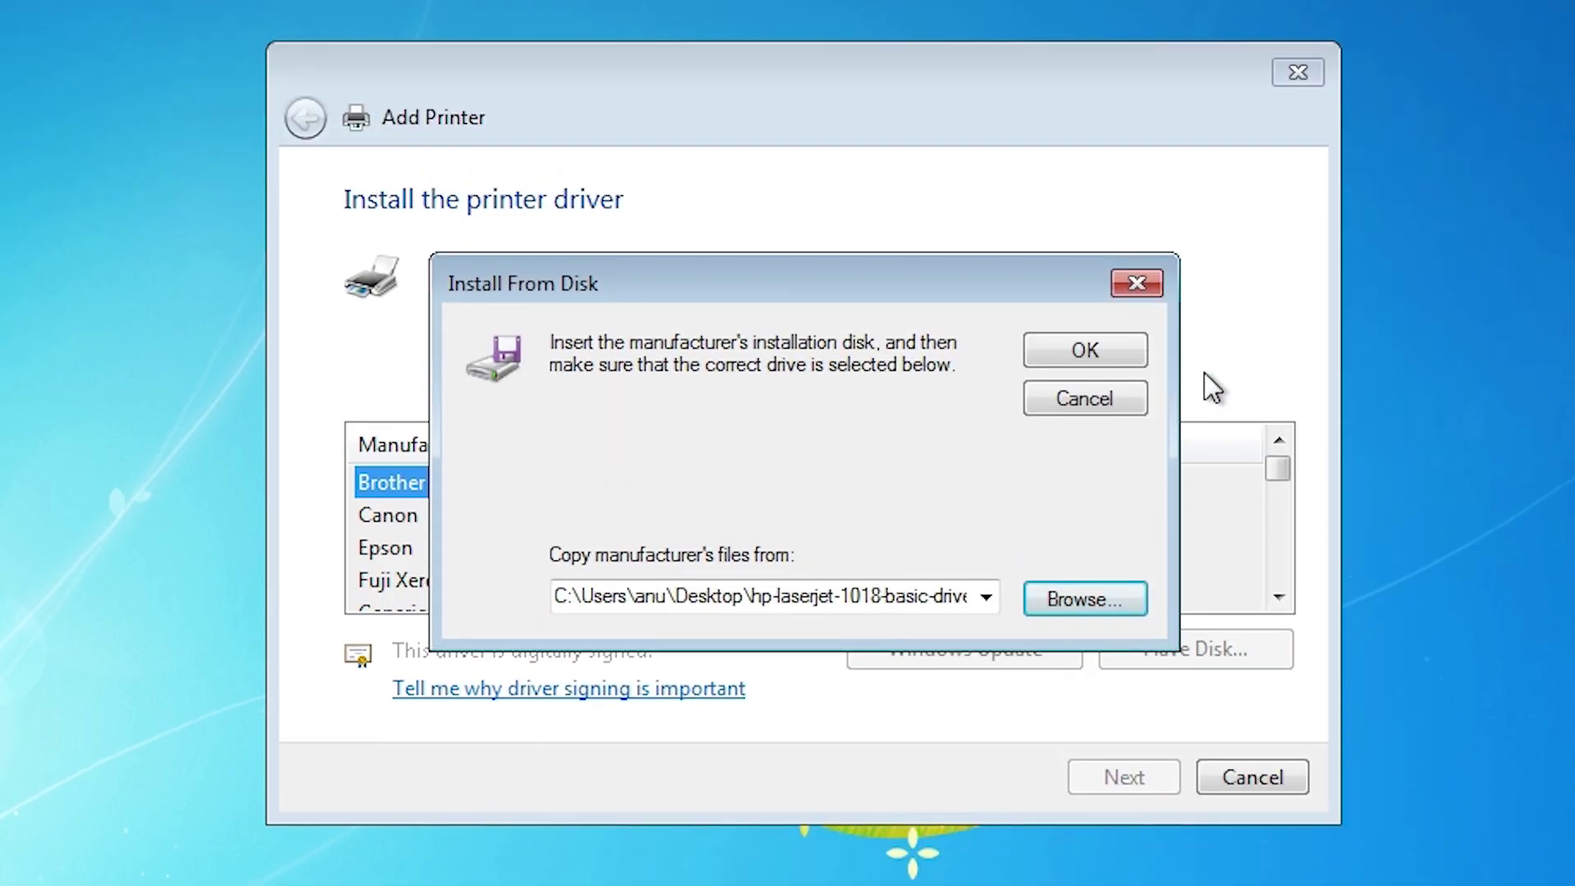
pyautogui.click(1052, 349)
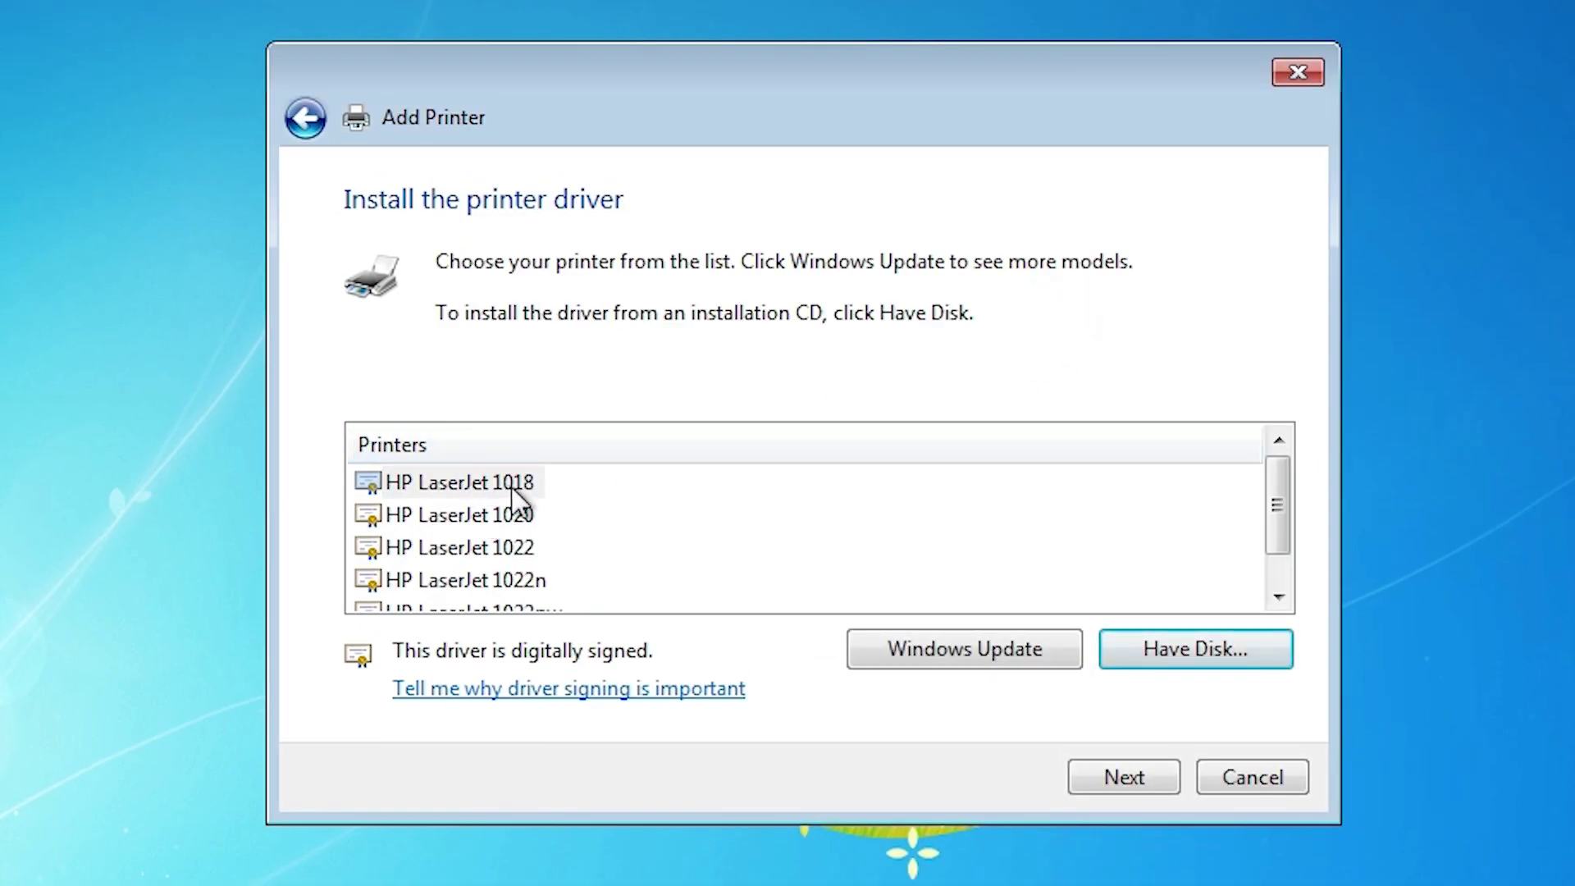
# Install the HP LaserJet 1018 driver, keep the suggested printer name and finish adding the printer
pyautogui.click(485, 484)
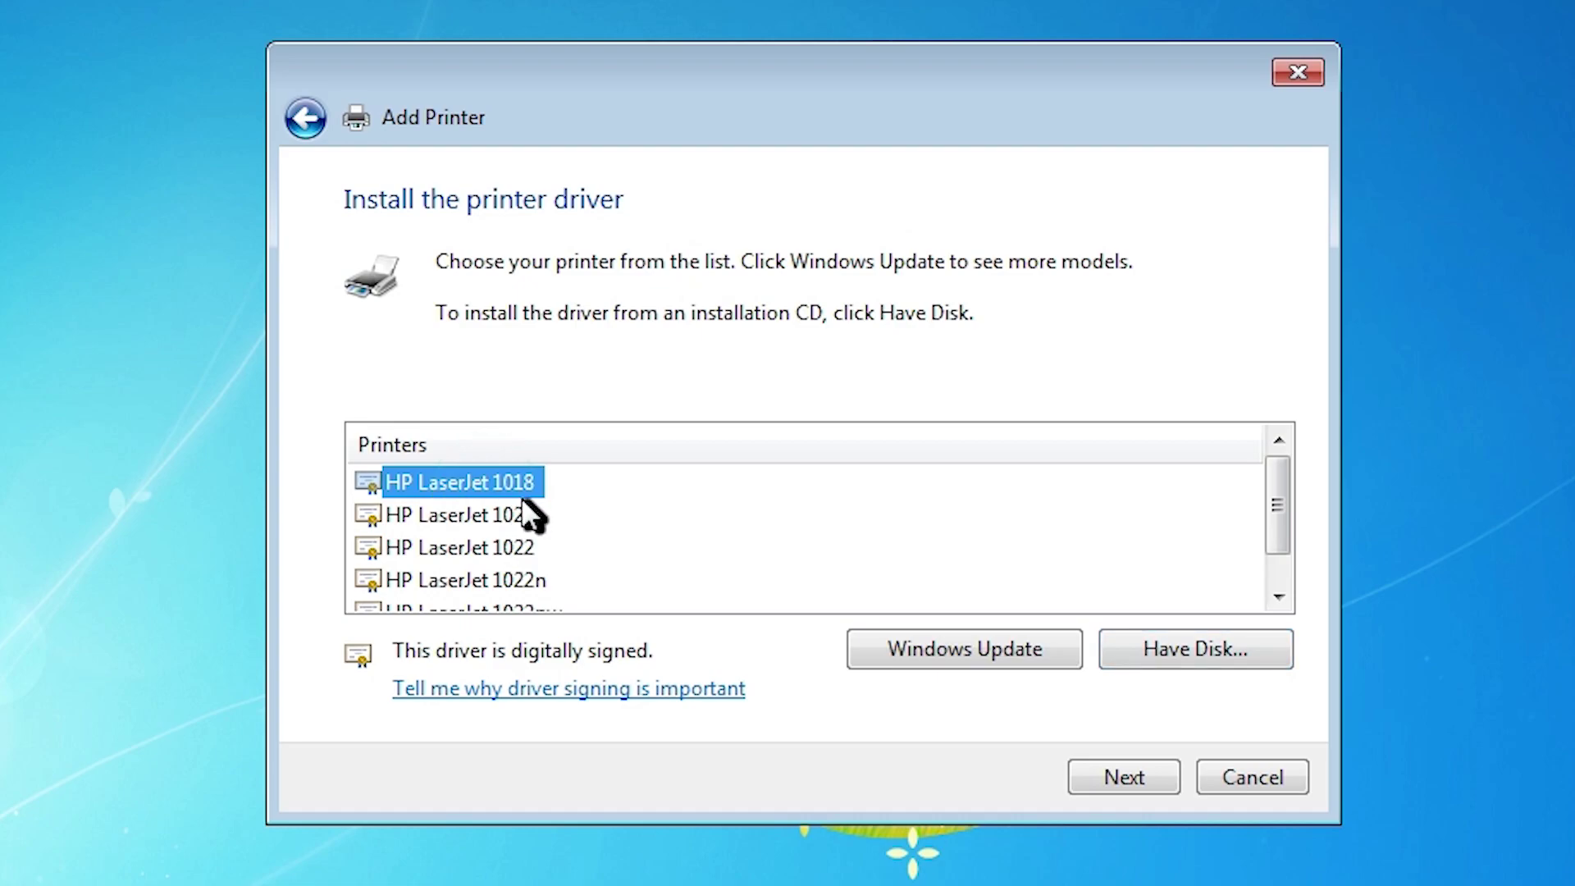
pyautogui.click(1161, 786)
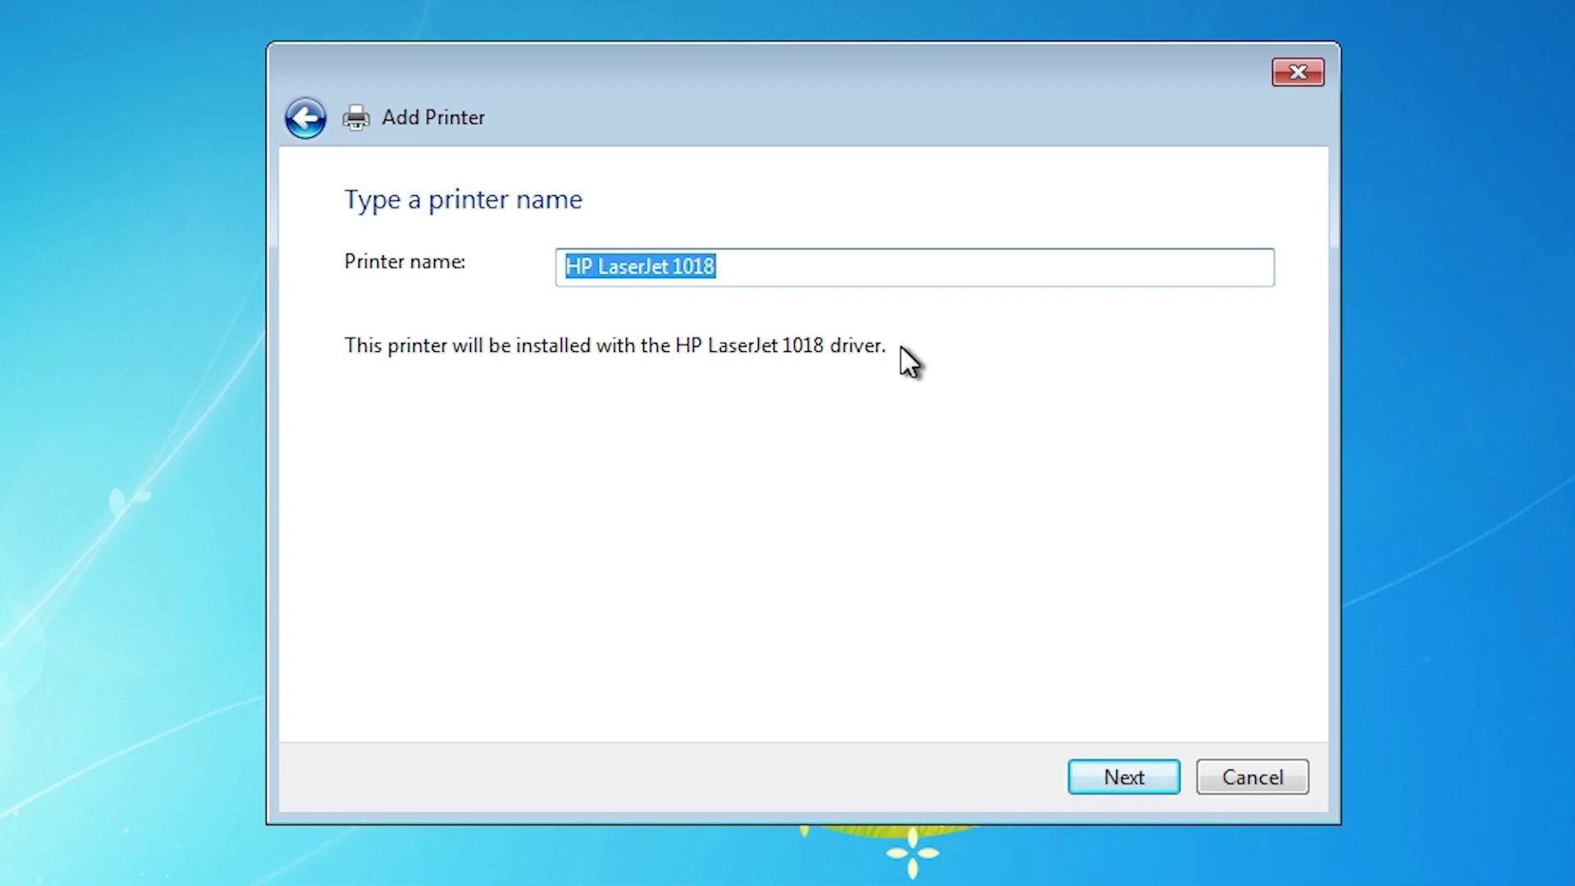
pyautogui.click(1115, 768)
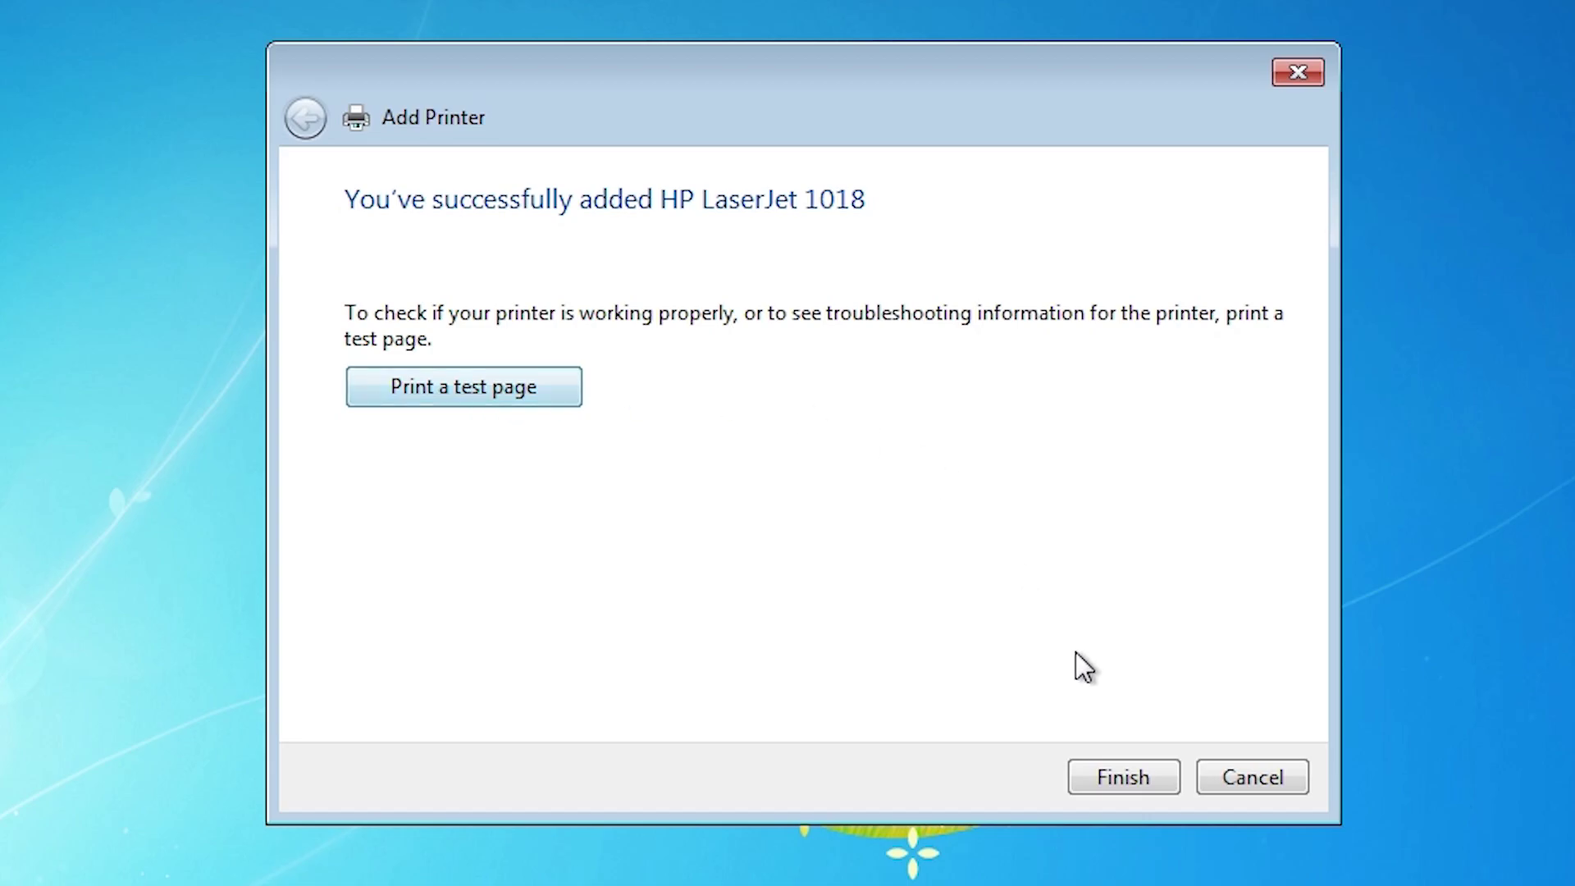
pyautogui.click(1143, 776)
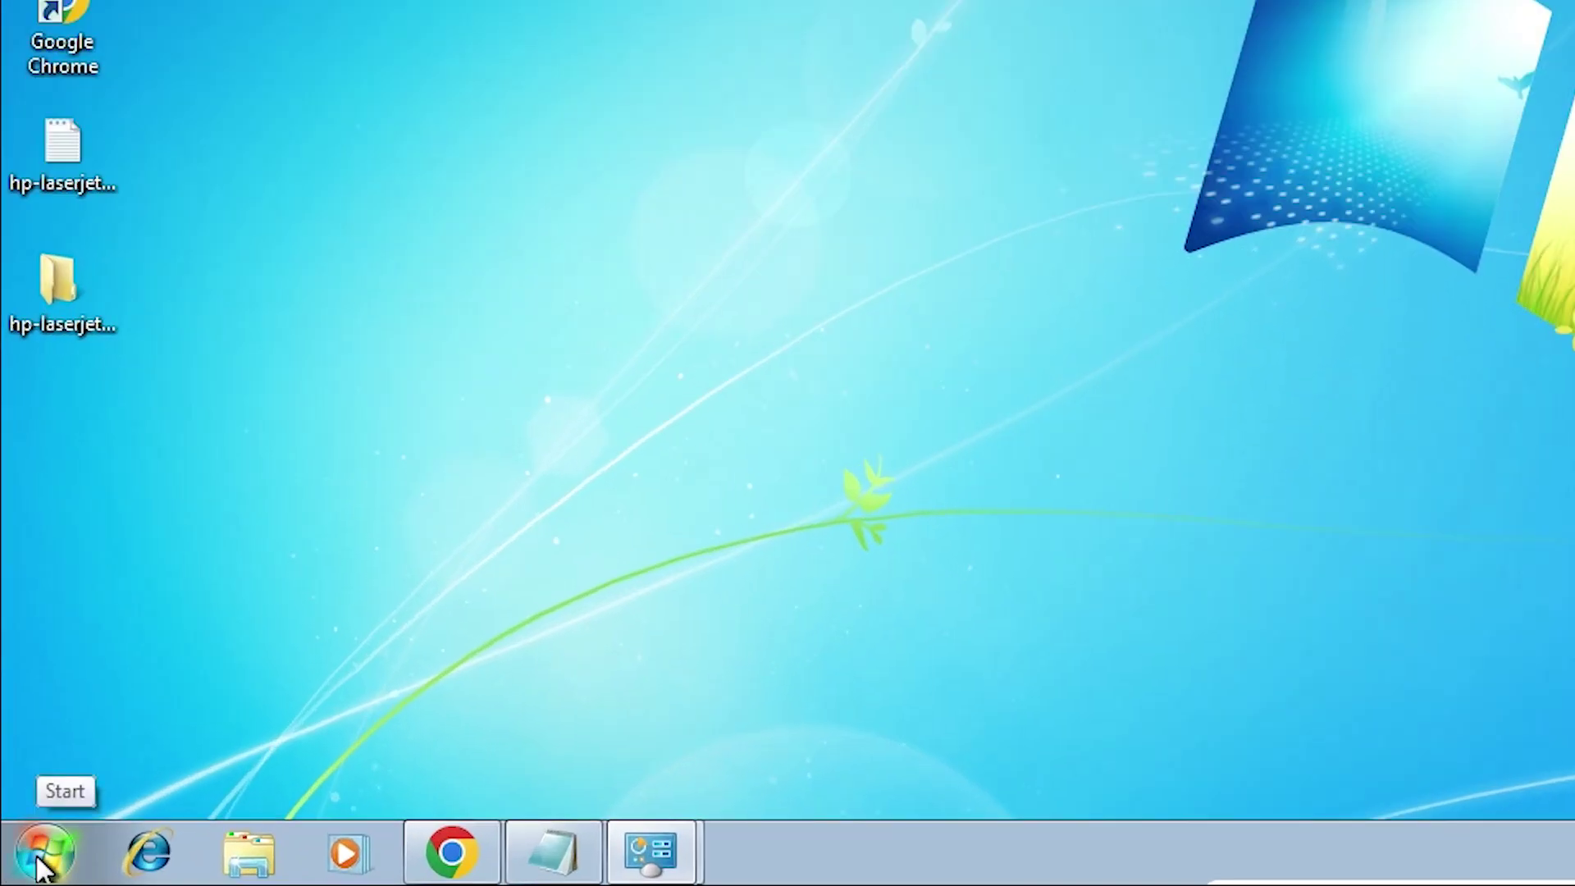
# Reopen Devices and Printers from the Control Panel and check the HP LaserJet 1018 printer's status
pyautogui.click(38, 866)
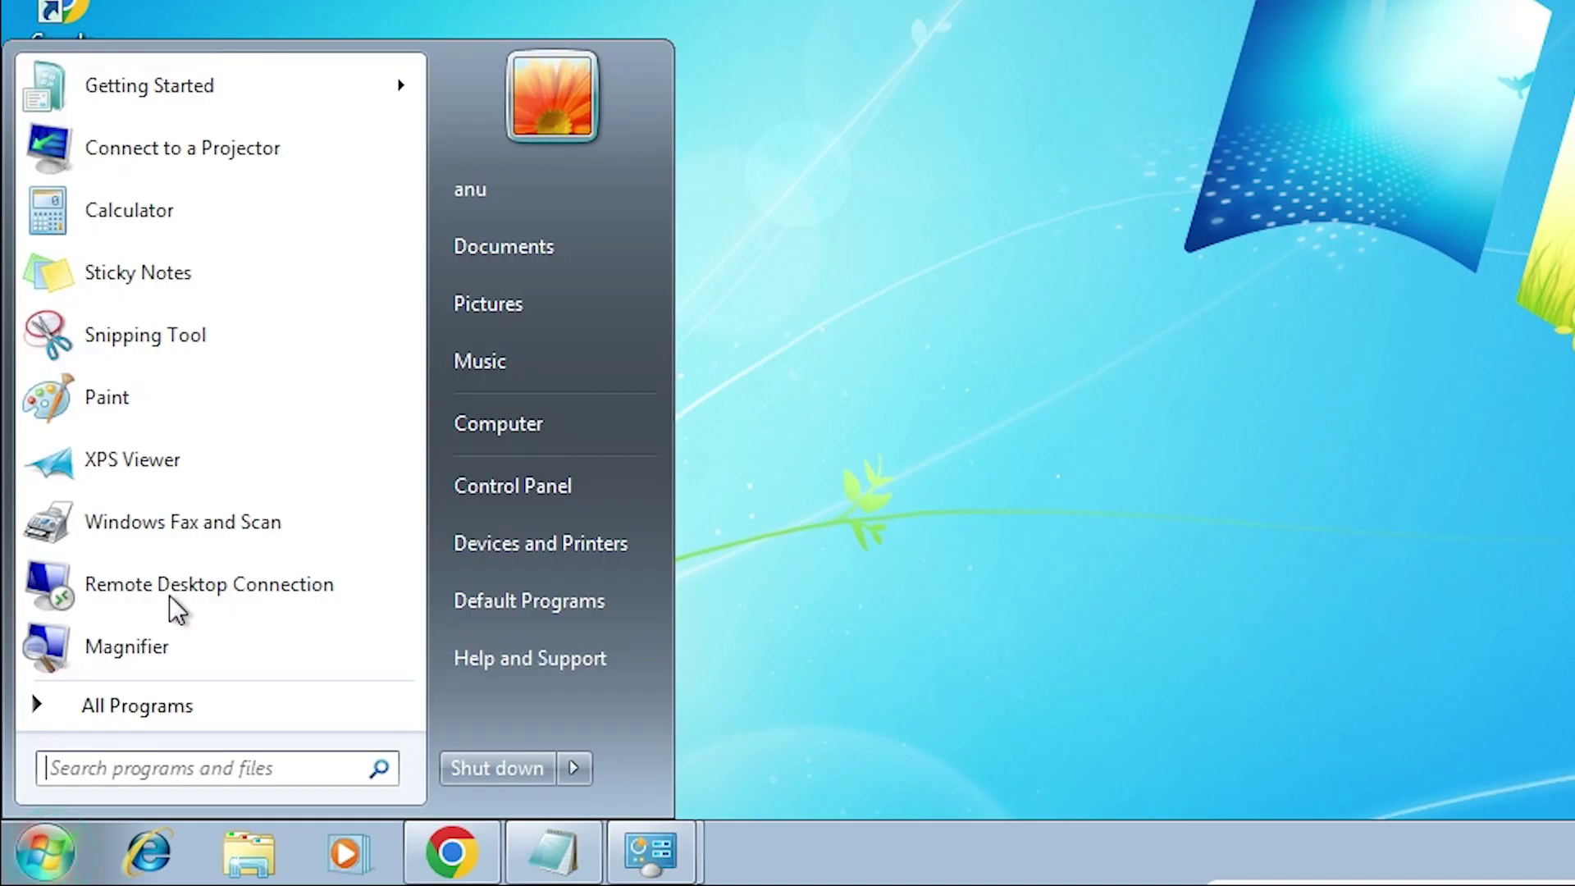
pyautogui.click(444, 504)
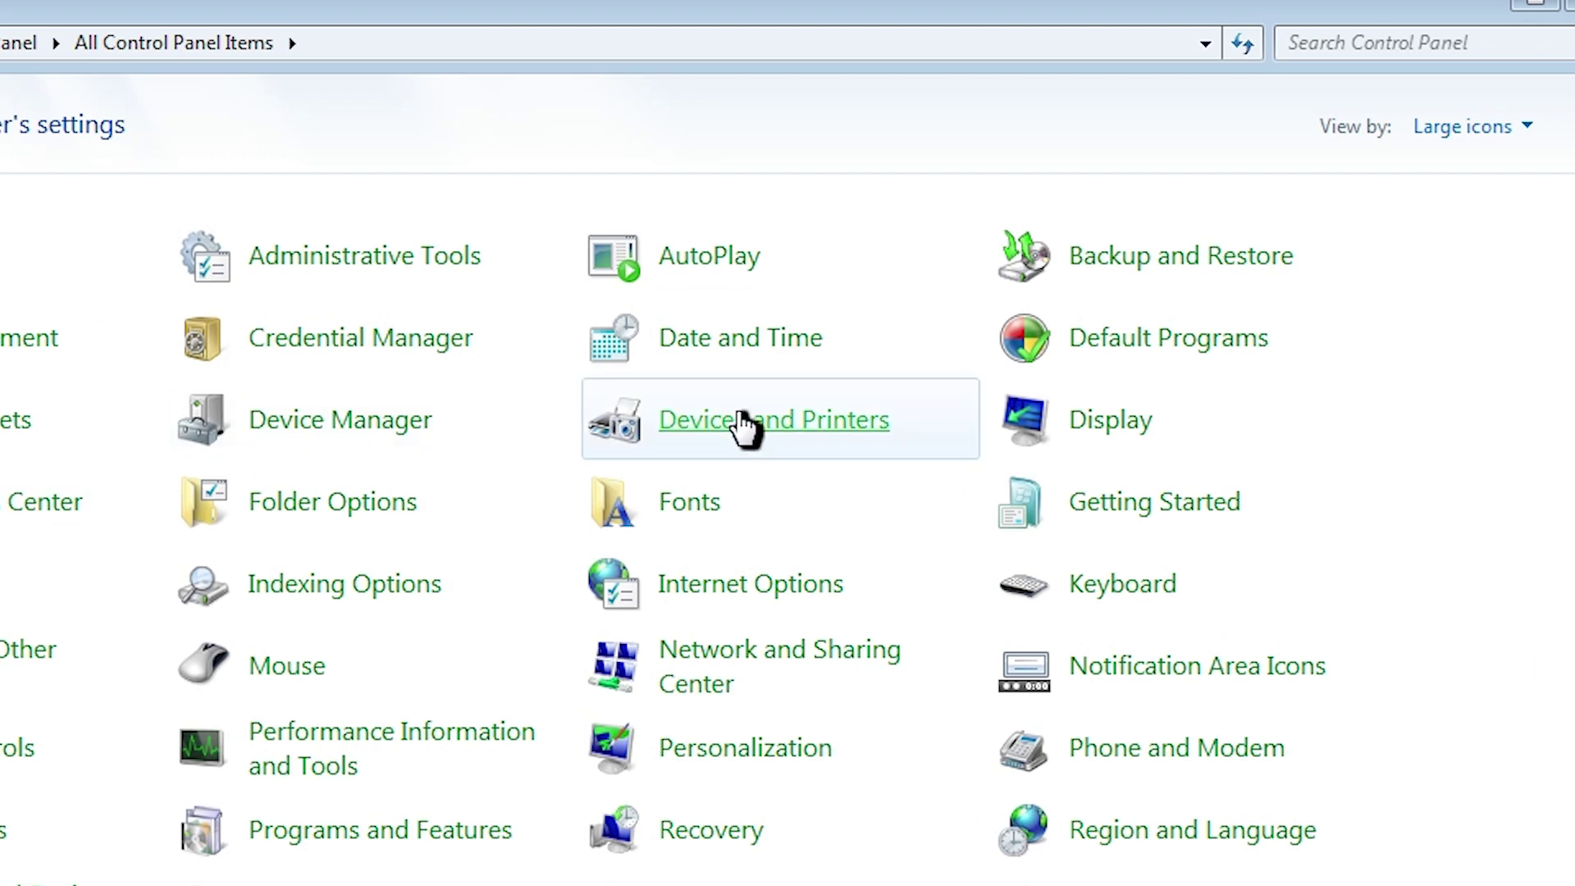
pyautogui.click(738, 418)
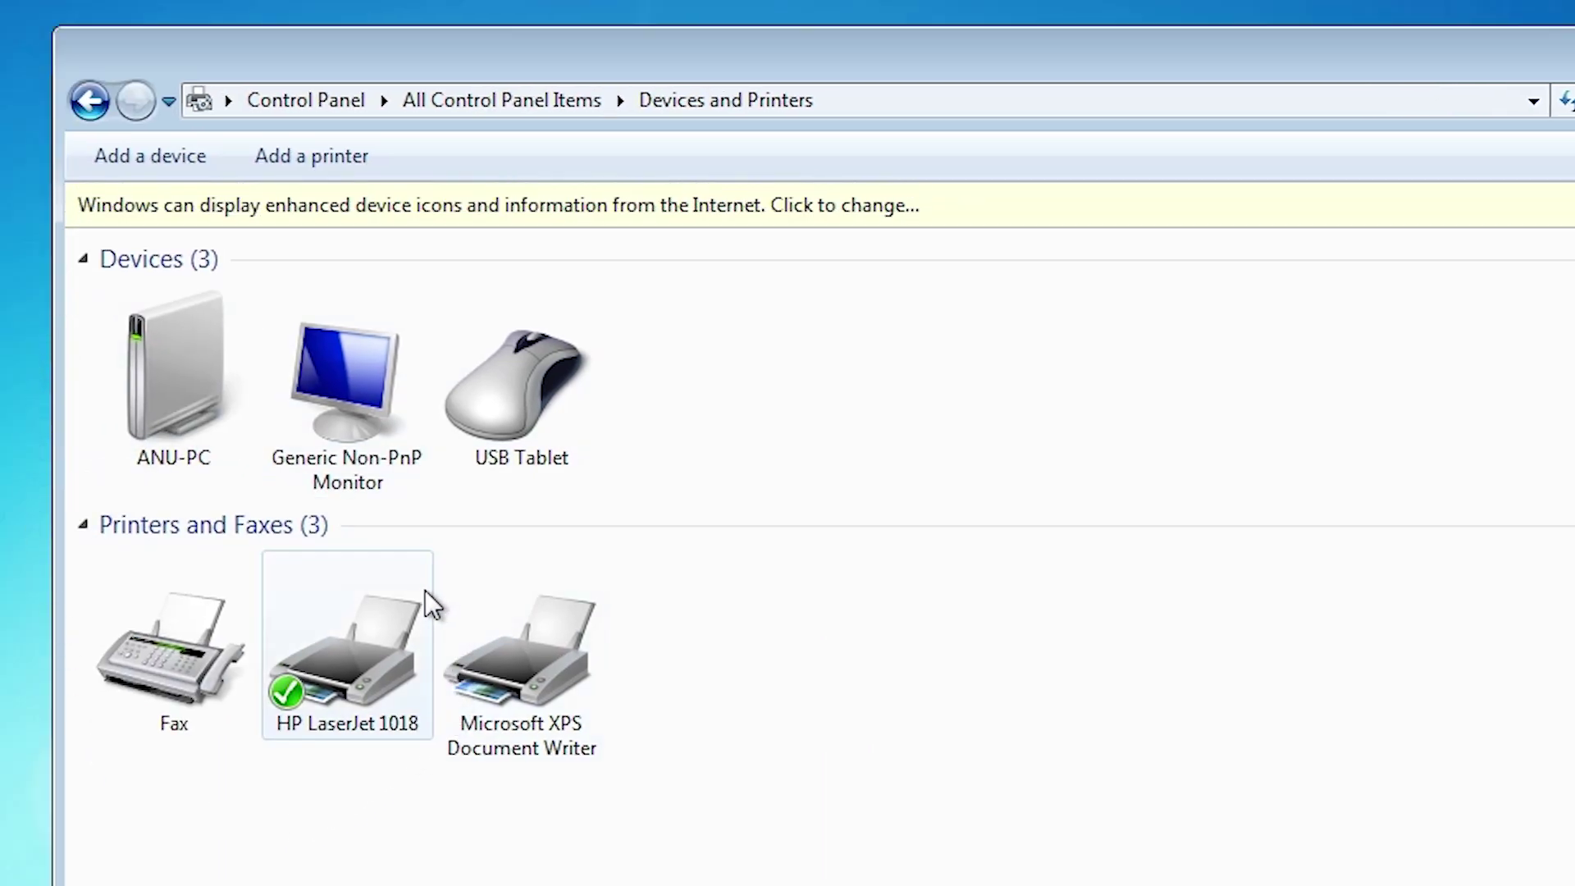
pyautogui.moveTo(332, 748)
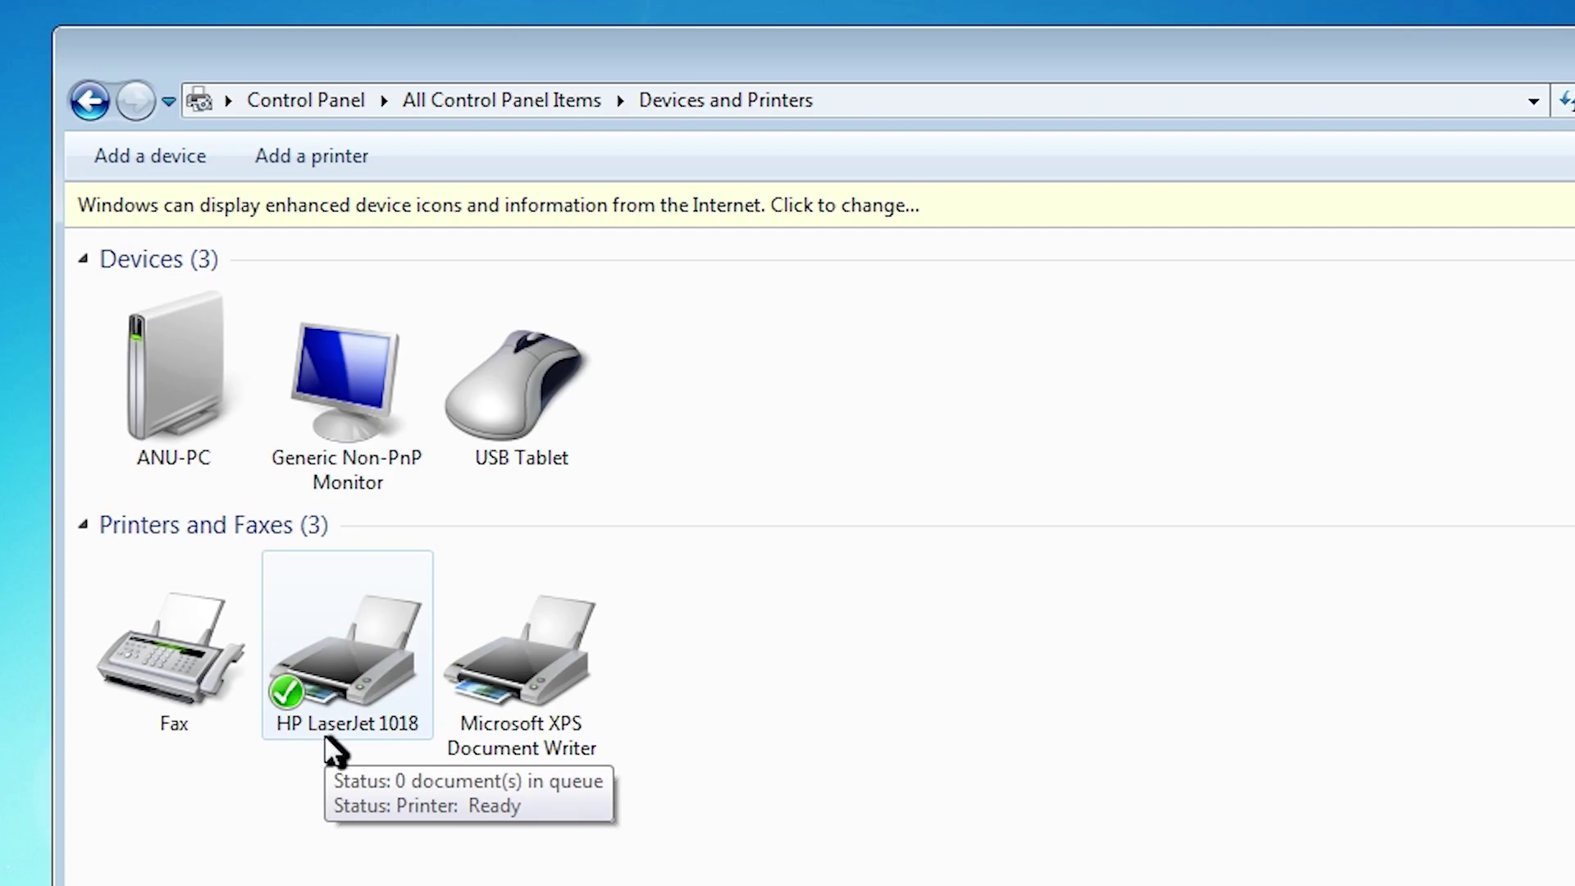